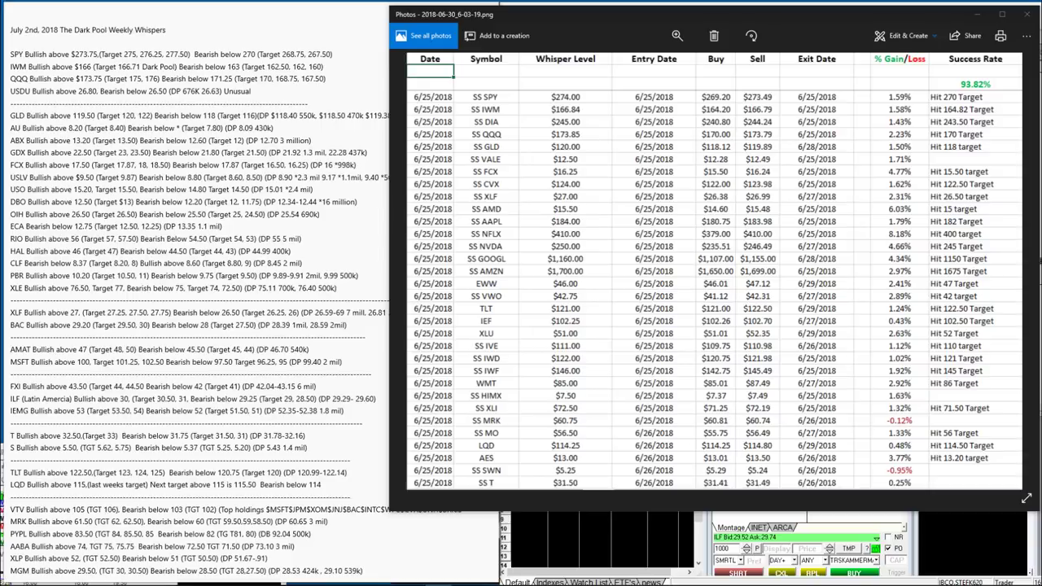
Close the results photo and load SPY into the daily chart and quotes, replacing ILF.
click(977, 14)
click(730, 440)
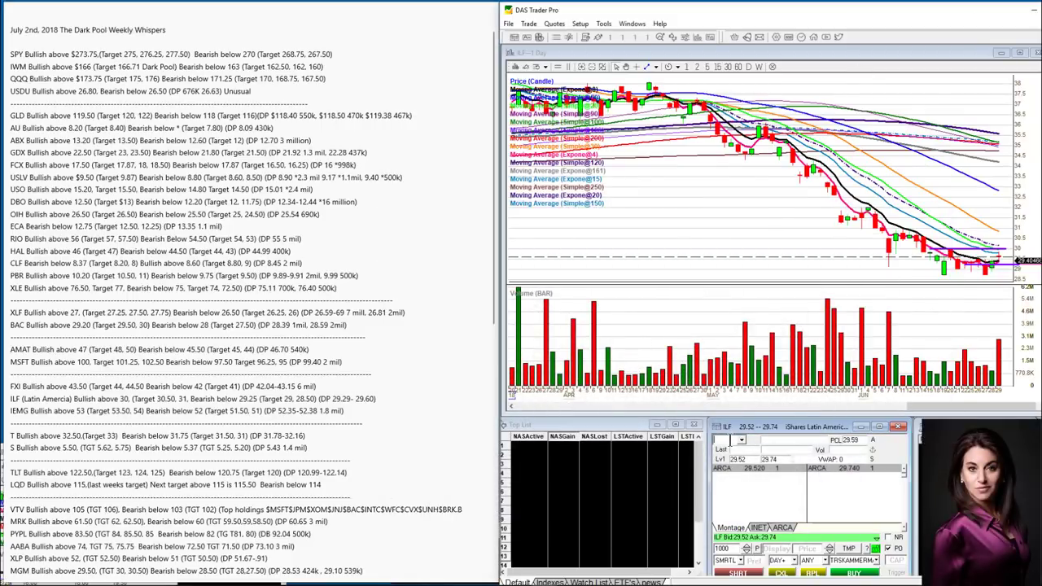
text(SPY)
key(Return)
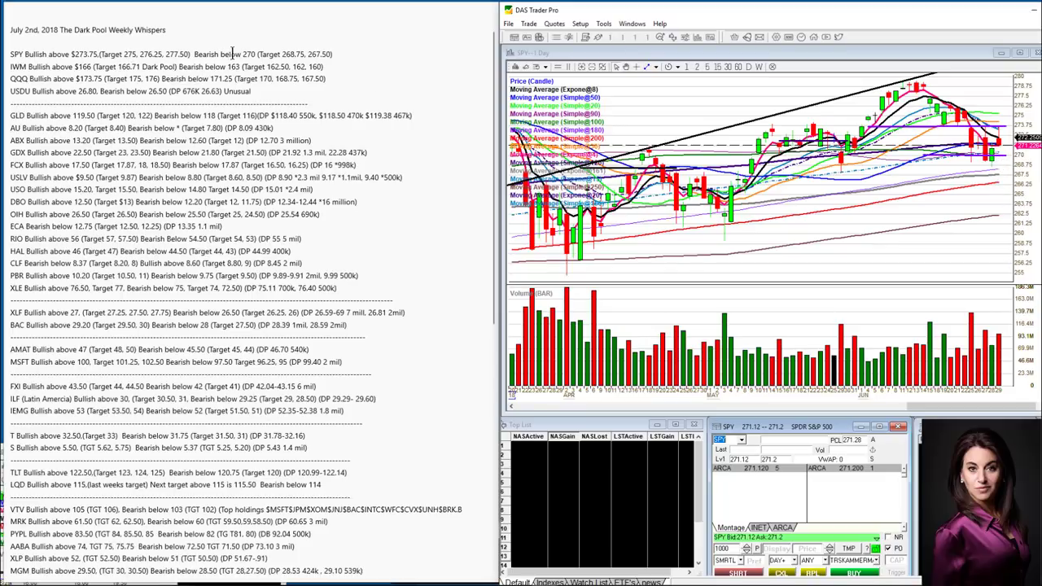
Replace SPY with IWM in the Montage symbol box to show IWM's daily chart.
click(730, 439)
key(BackSpace)
key(BackSpace)
key(BackSpace)
text(IWM)
key(Return)
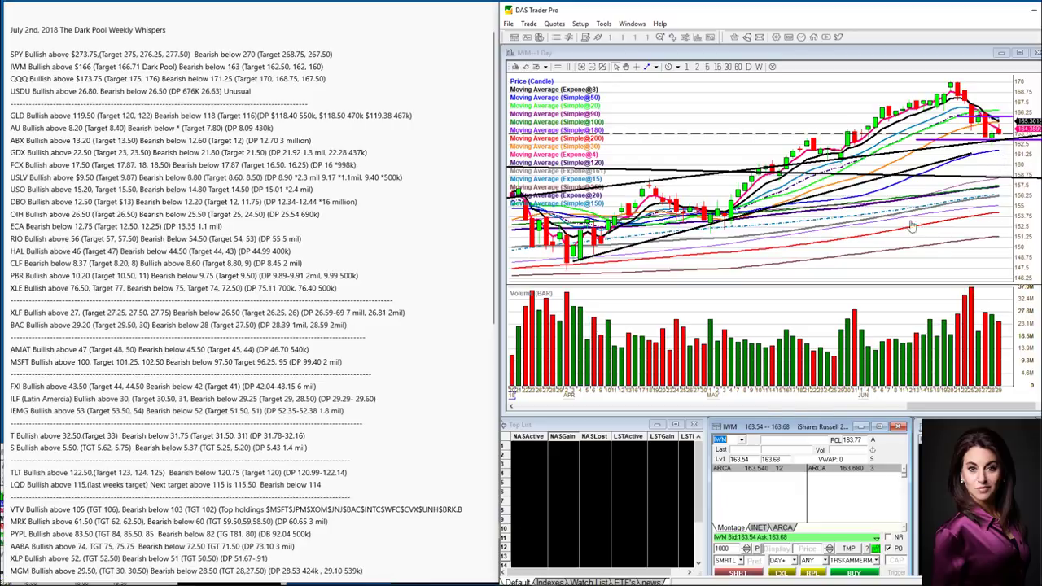
Replace IWM with QQQ in the Montage symbol box to show QQQ's daily chart.
click(731, 440)
key(BackSpace)
key(BackSpace)
key(BackSpace)
text(QQQ)
key(Return)
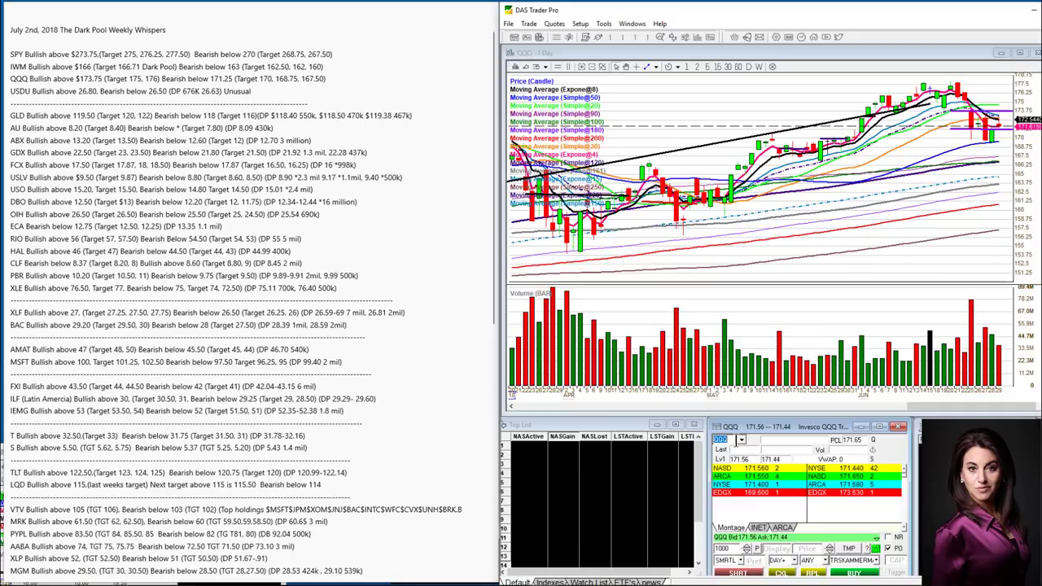
Load USDU into the daily chart and quotes in place of QQQ.
click(730, 439)
key(BackSpace)
key(BackSpace)
key(BackSpace)
text(USDU)
key(Return)
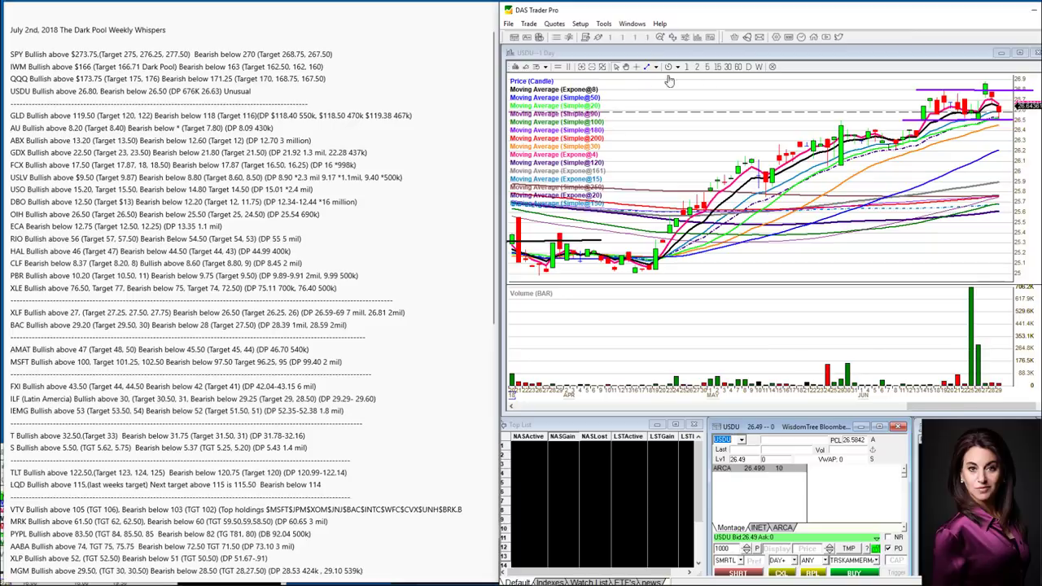
Zoom the USDU chart out to a full year of bars, then back in to recent weeks.
click(594, 70)
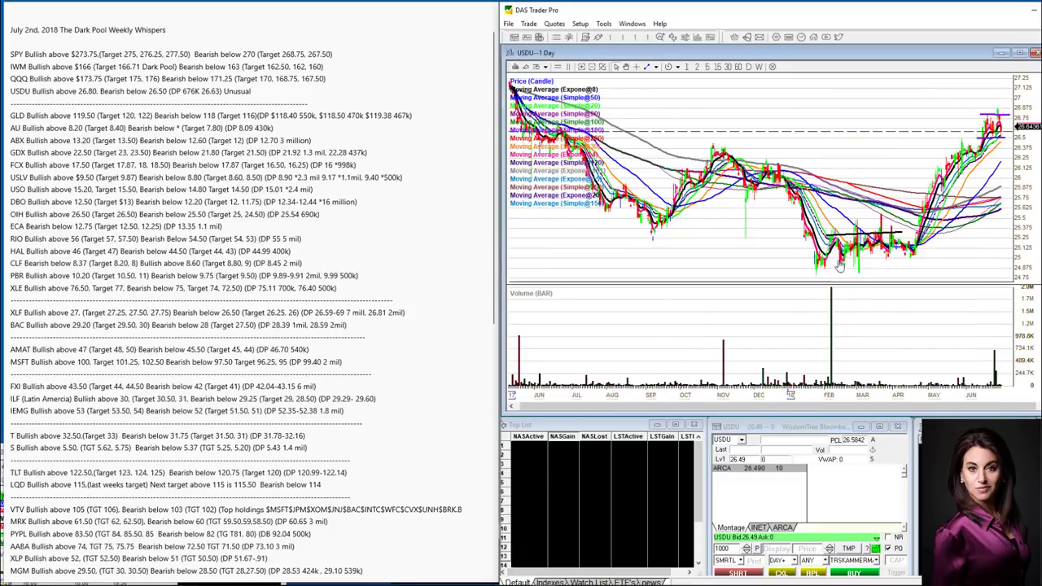
mouse_move(834, 264)
click(581, 69)
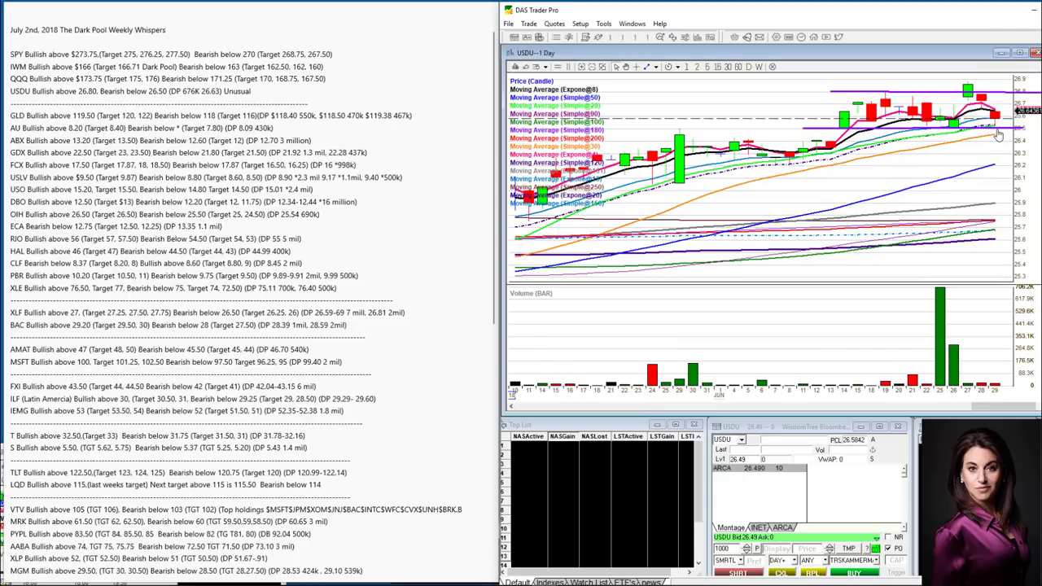
Load GLD and zoom its daily chart out to a longer range showing the falling channel.
click(732, 440)
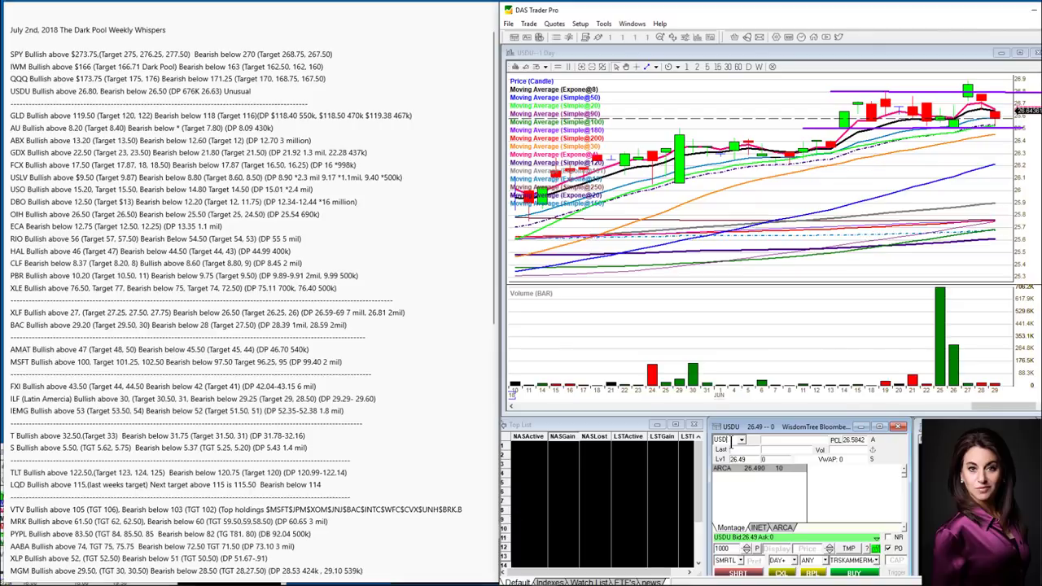
text(GLD)
key(Return)
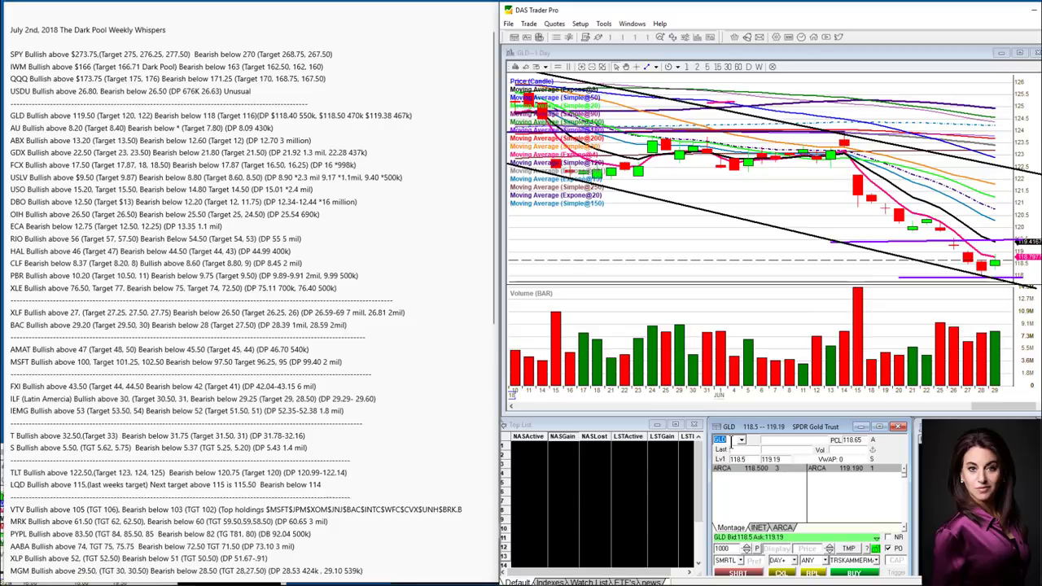
click(592, 66)
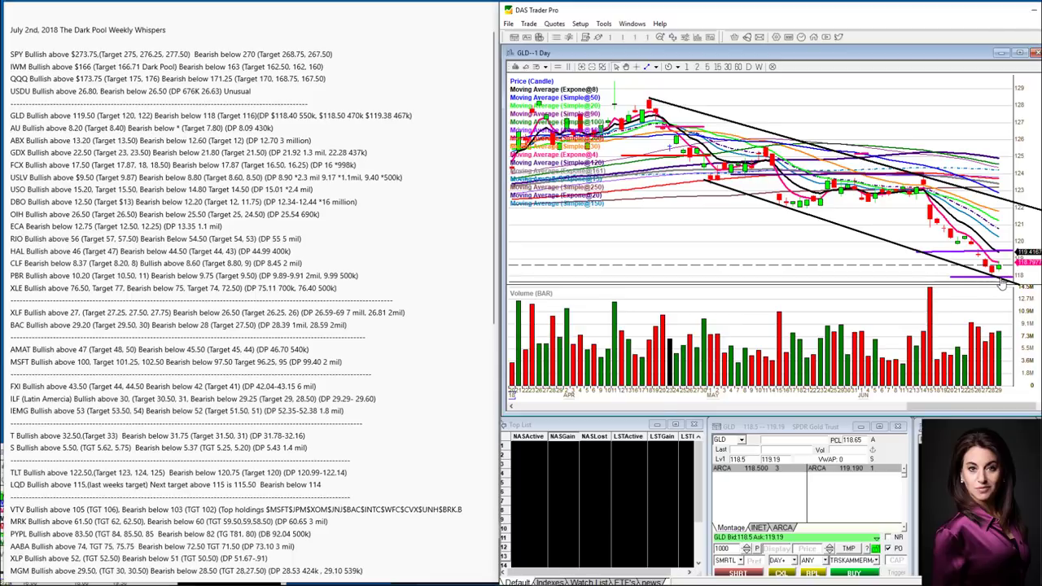
click(731, 438)
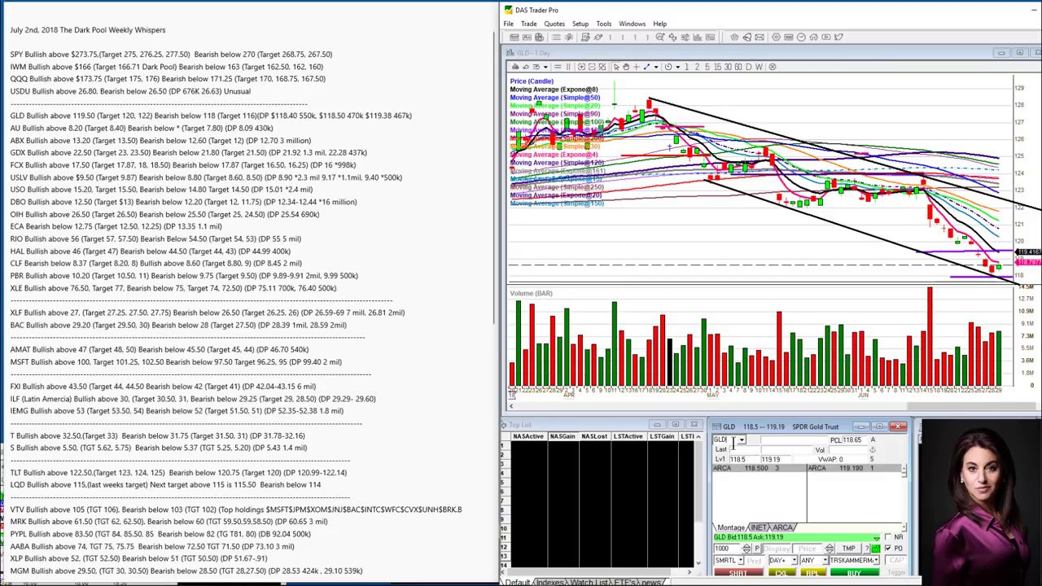
Load AU's daily chart and enter bearish level 8 on AU's line in the whisper notes.
text(AU)
key(Return)
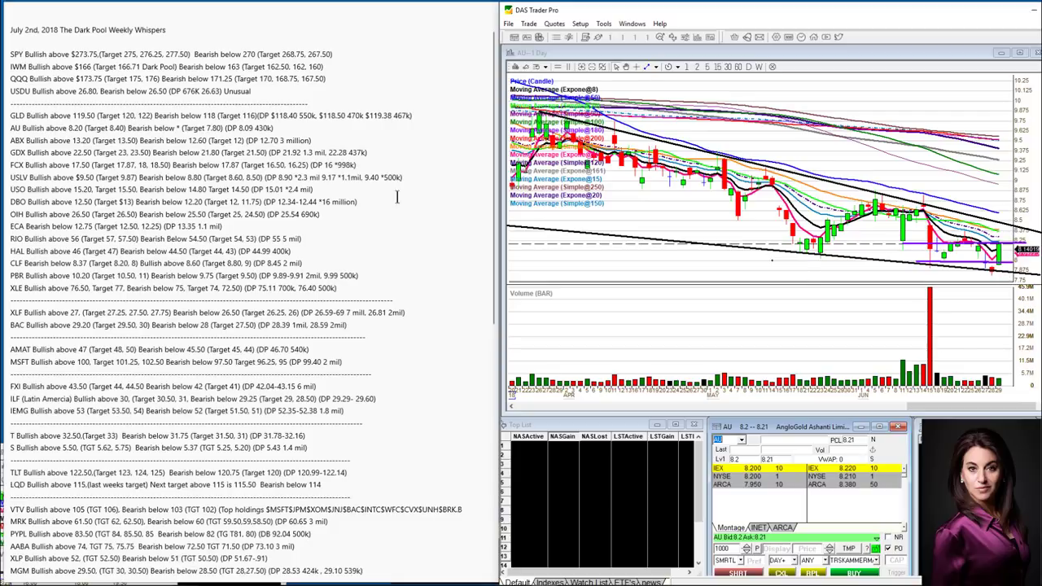
click(177, 128)
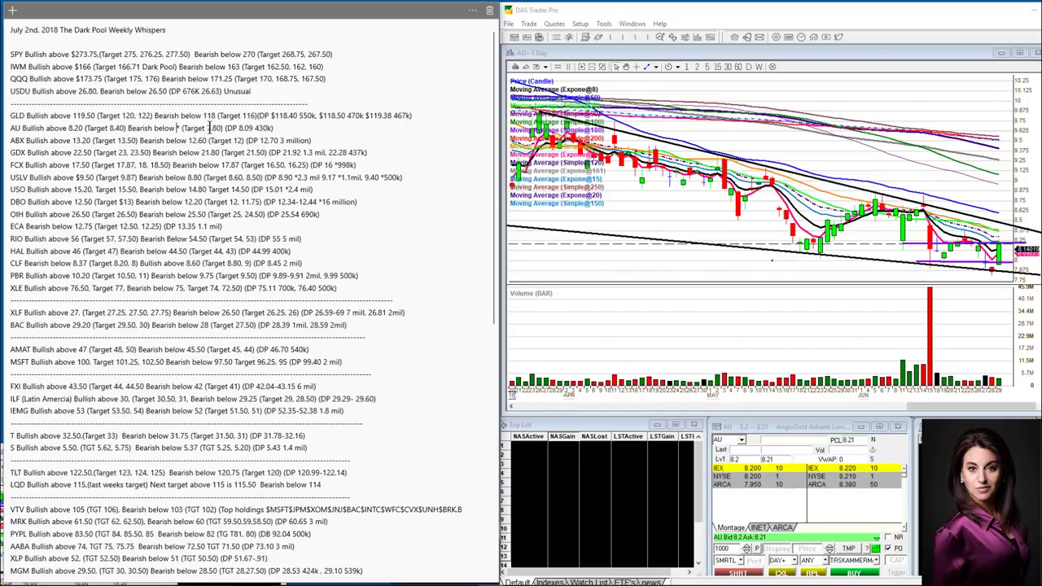
text(8.)
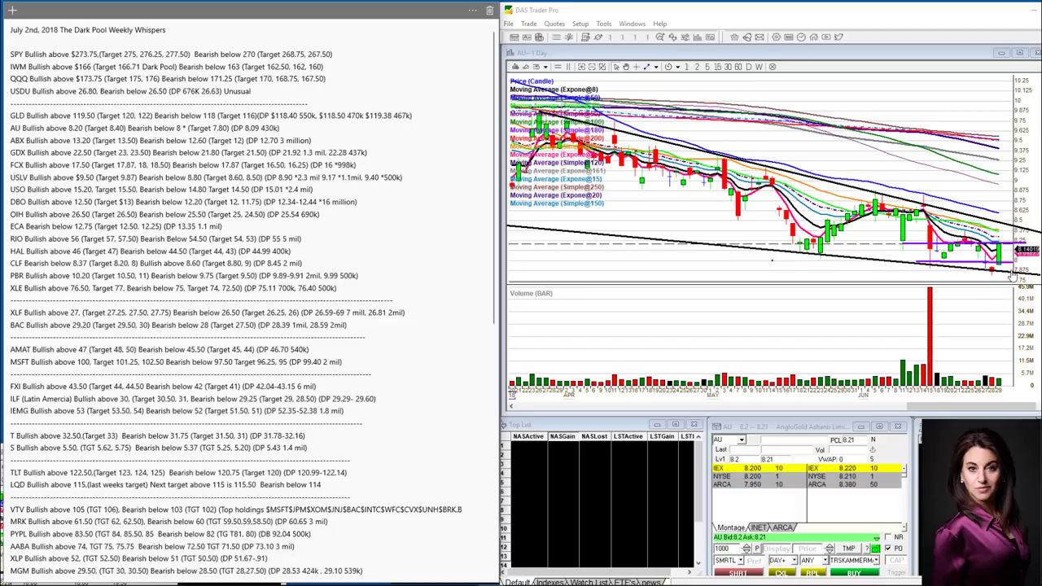
Switch the daily chart and quotes from AU to ABX.
click(730, 440)
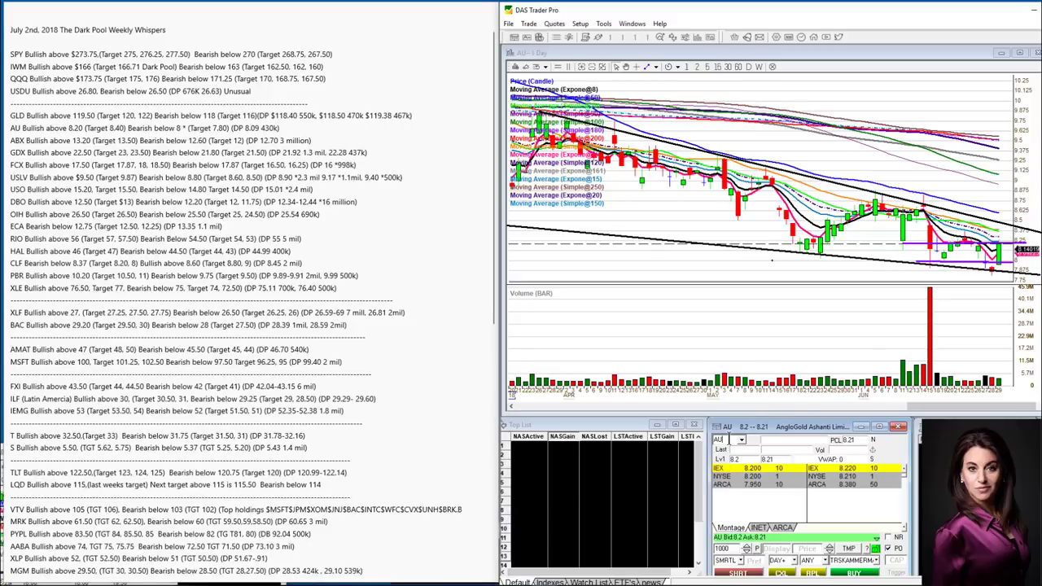
key(BackSpace)
key(BackSpace)
text(ABX)
key(Return)
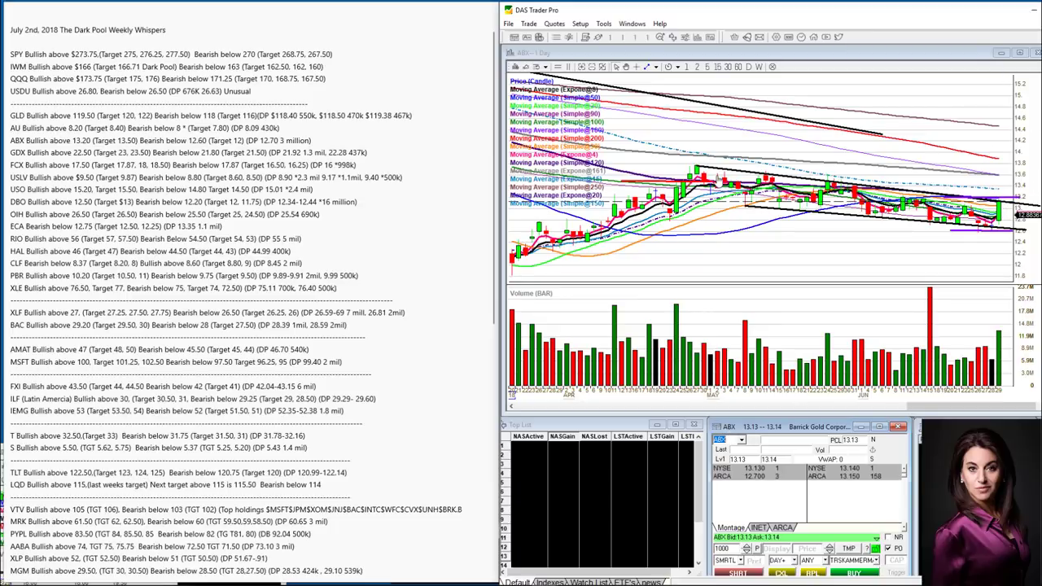
Sketch a projected price path and target lines on the ABX chart, then clear them.
mouse_move(706, 166)
mouse_down()
mouse_move(749, 213)
mouse_move(771, 177)
mouse_move(801, 212)
mouse_move(832, 183)
mouse_move(868, 218)
mouse_move(918, 200)
mouse_move(932, 217)
mouse_move(1005, 226)
mouse_move(1002, 159)
mouse_move(1010, 149)
mouse_move(1021, 160)
mouse_up()
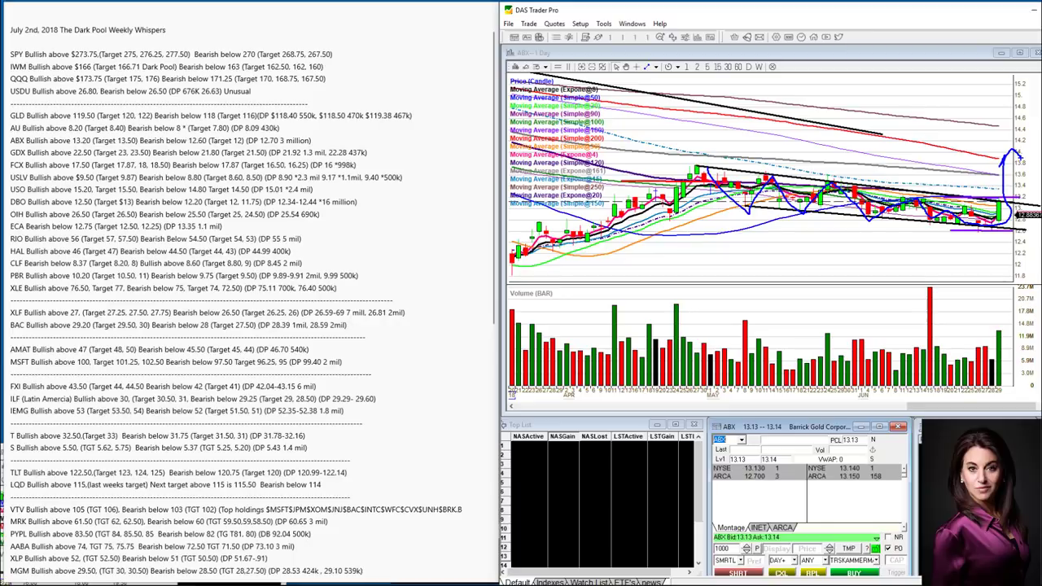
drag(1000, 174, 1021, 175)
drag(1000, 160, 1041, 160)
key(Escape)
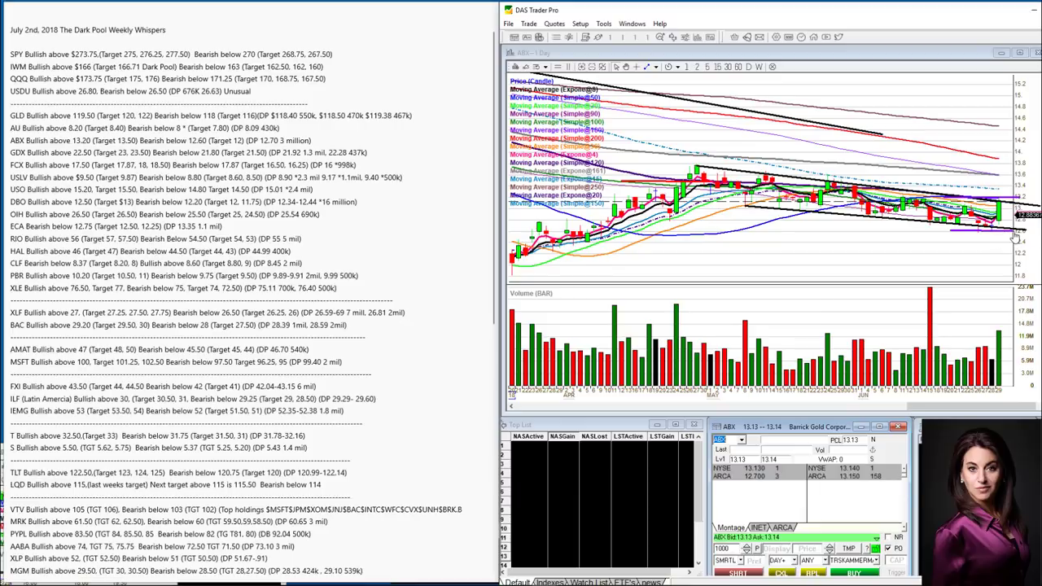
click(731, 439)
key(BackSpace)
key(BackSpace)
text(GDX)
key(Return)
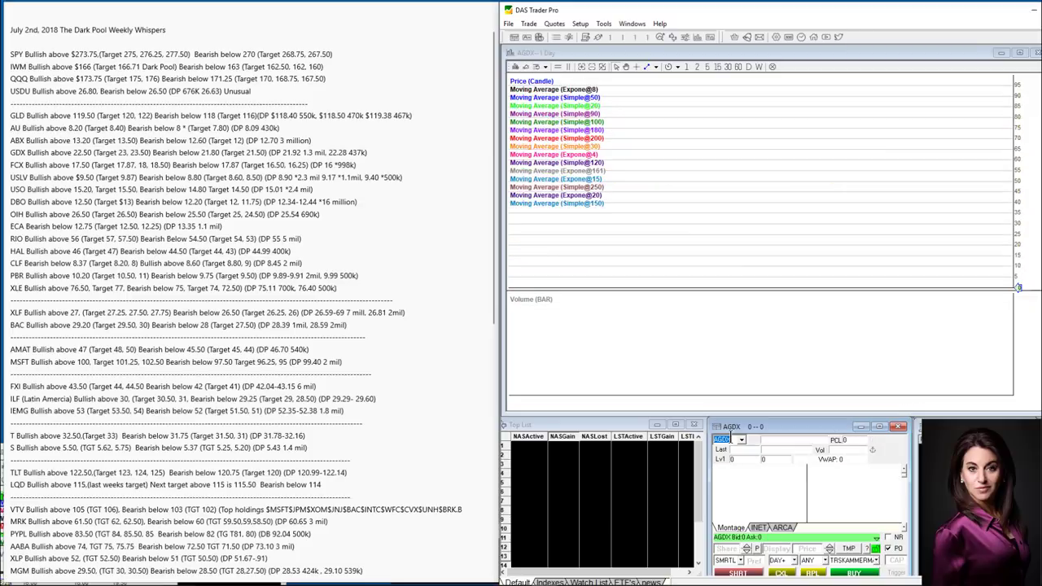
text(GDX)
key(Return)
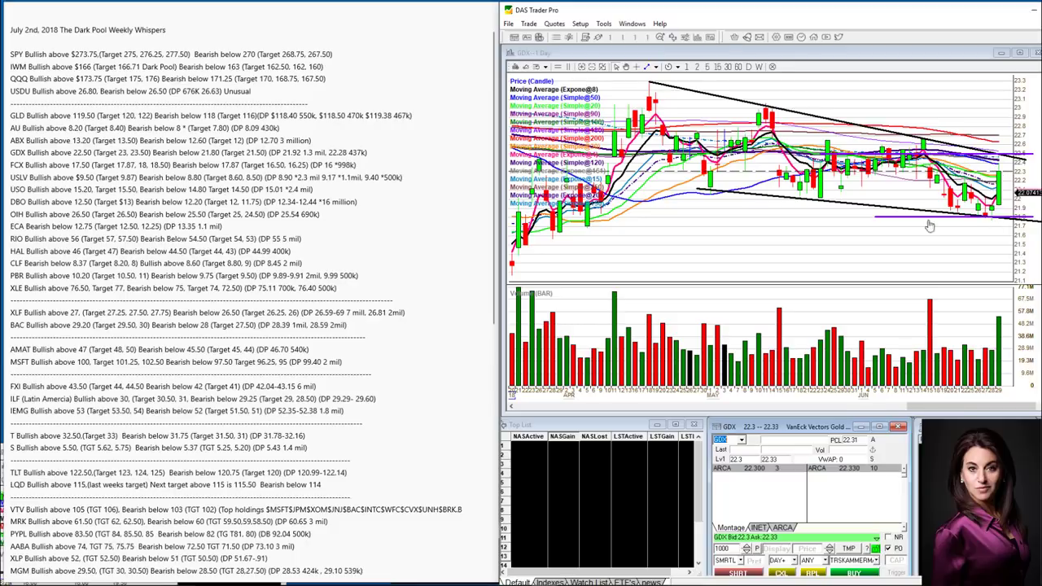
click(739, 439)
Replace GDX with FCX to show its daily chart, then bring the Weekly Whispers notes forward.
key(BackSpace)
key(BackSpace)
key(BackSpace)
text(FCX)
key(Return)
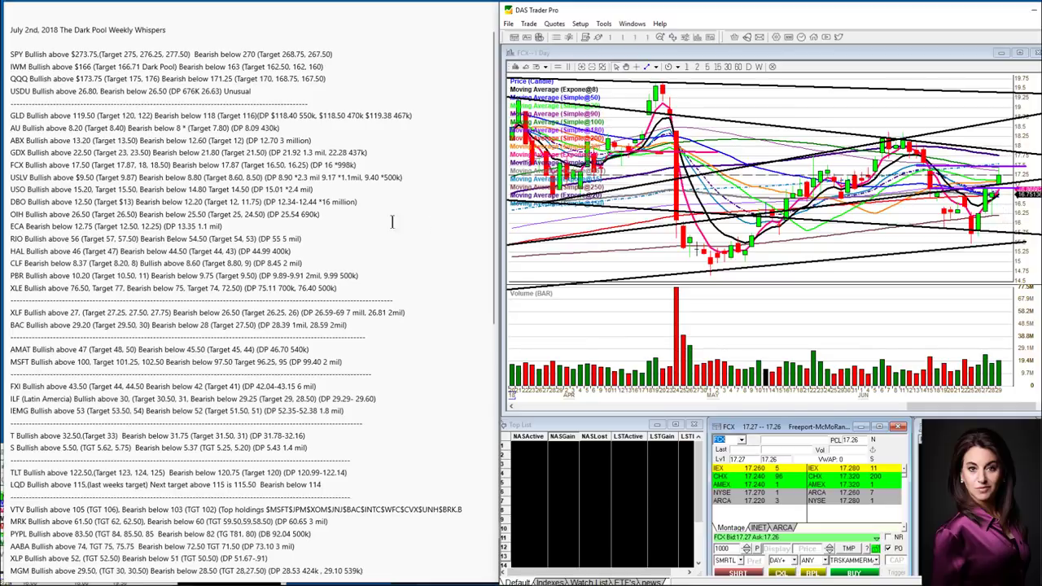
click(298, 202)
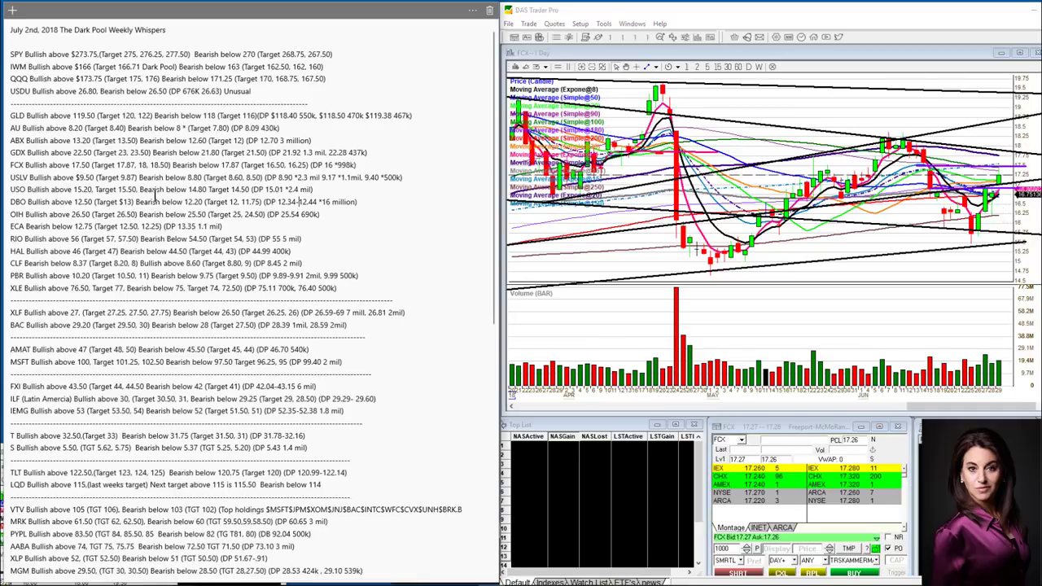
Correct the FCX bearish level number in the whisper notes.
click(225, 163)
key(Delete)
text(6.8)
click(232, 165)
key(BackSpace)
key(BackSpace)
text(5.)
Draw a horizontal level line near 16 on the FCX chart and mark the latest price action.
click(1003, 198)
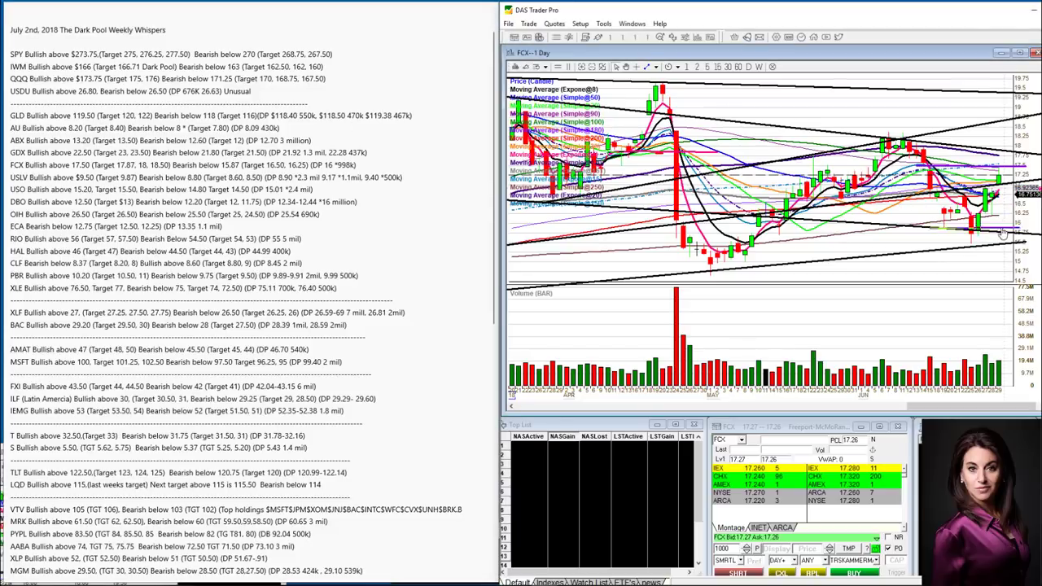
drag(1001, 228, 929, 228)
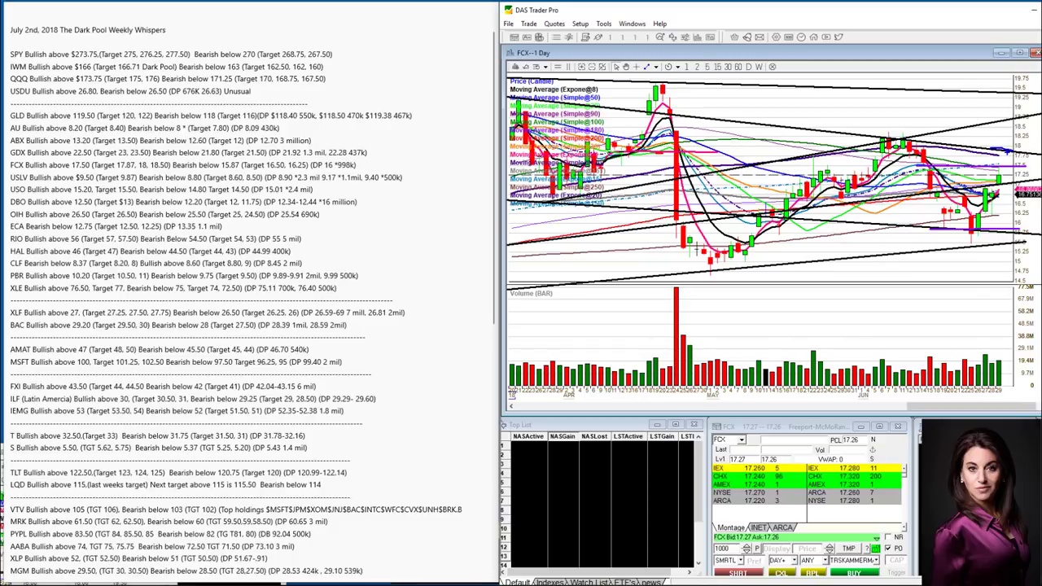
drag(1007, 149, 1009, 119)
Undo the freehand annotation and load USLV into the chart and quotes in place of FCX.
key(ctrl+z)
click(730, 441)
key(BackSpace)
key(BackSpace)
key(BackSpace)
text(USLV)
key(Return)
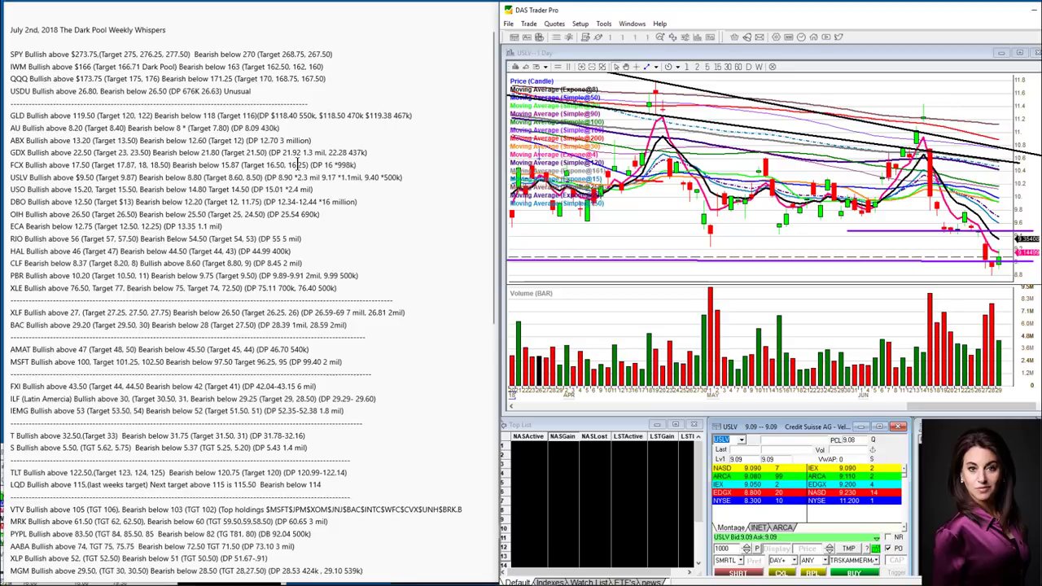
Delete '(Target 16.50, 16.25)' from the FCX line in the whisper notes.
click(306, 165)
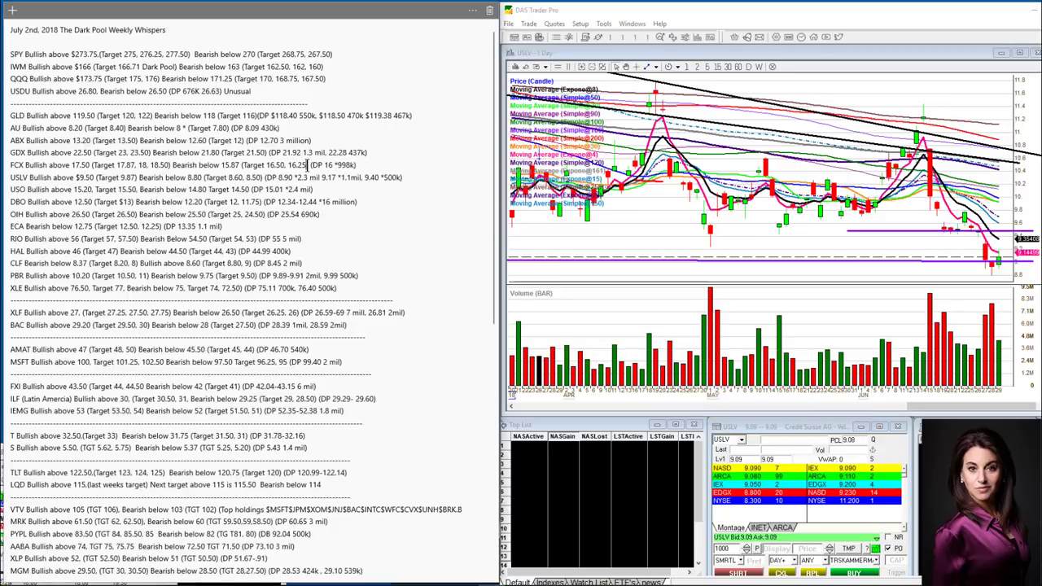
key(BackSpace)
key(BackSpace)
key(BackSpace)
key(BackSpace)
key(BackSpace)
key(BackSpace)
key(BackSpace)
key(BackSpace)
key(BackSpace)
key(BackSpace)
key(BackSpace)
key(BackSpace)
key(BackSpace)
key(BackSpace)
key(BackSpace)
key(BackSpace)
key(BackSpace)
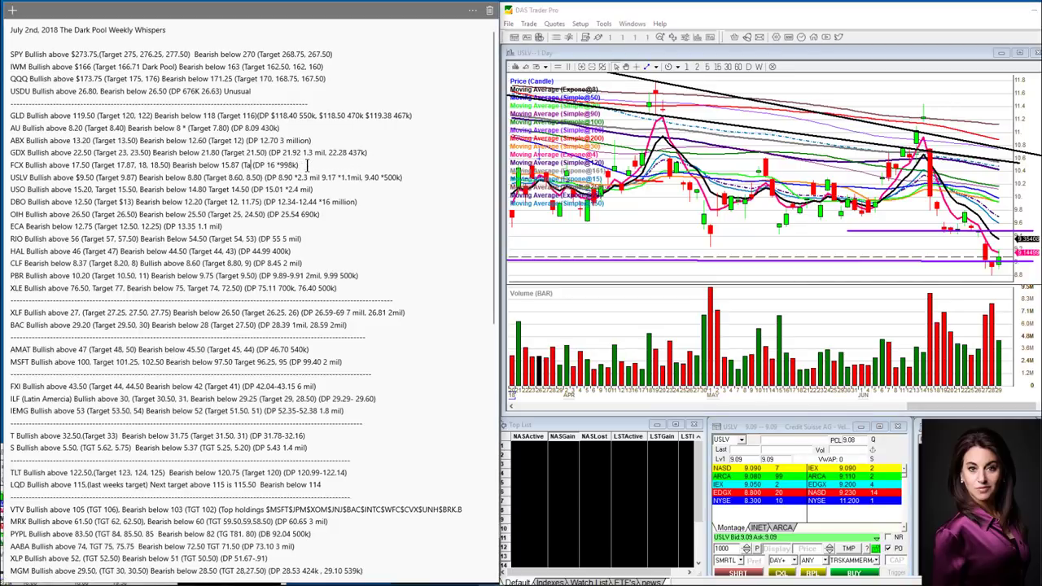
key(BackSpace)
key(BackSpace)
key(BackSpace)
Lower the purple level line on the USLV chart, then clear USLV from the symbol box.
click(1002, 268)
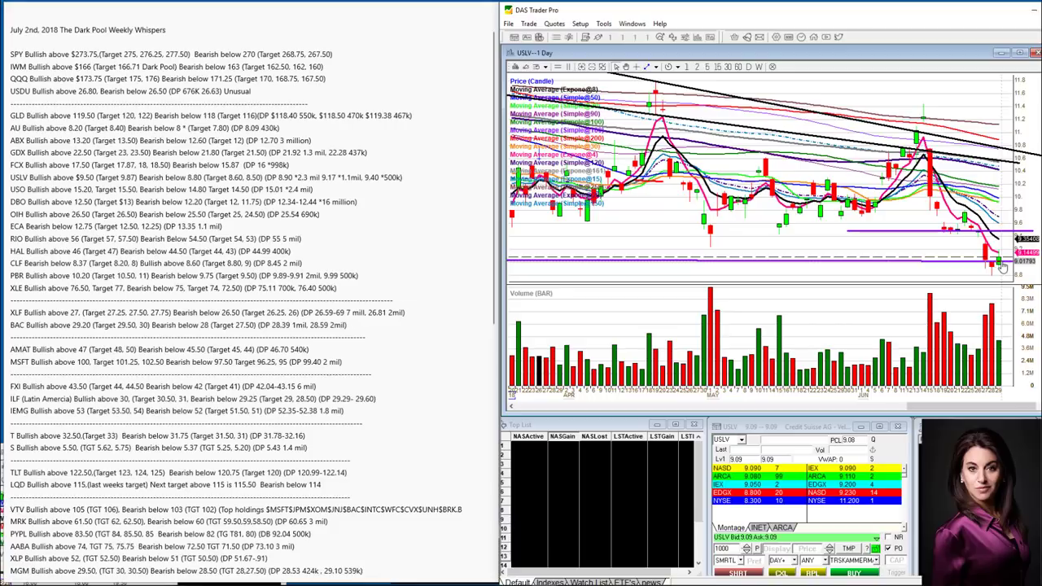
drag(1002, 269, 1003, 280)
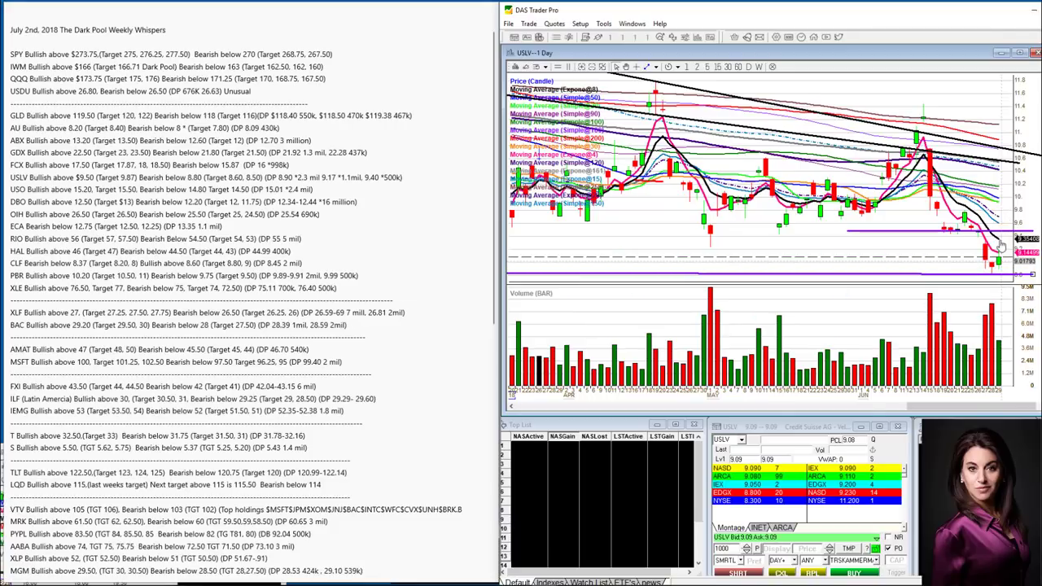
click(735, 441)
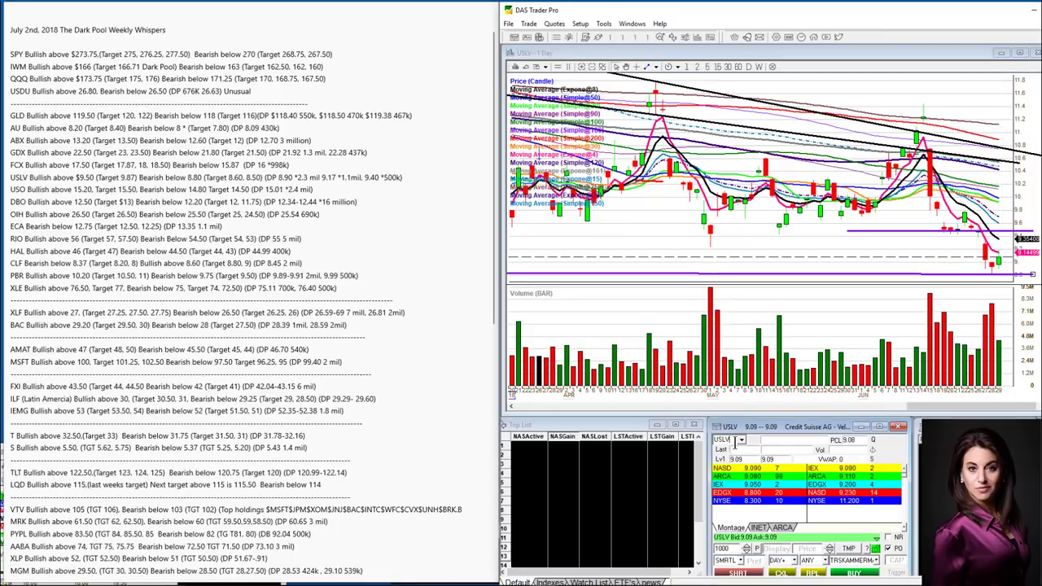
key(BackSpace)
key(BackSpace)
key(BackSpace)
key(BackSpace)
Enter USO in the montage symbol box to load its daily chart, quoted 15.03–15.09.
text(USO)
key(Return)
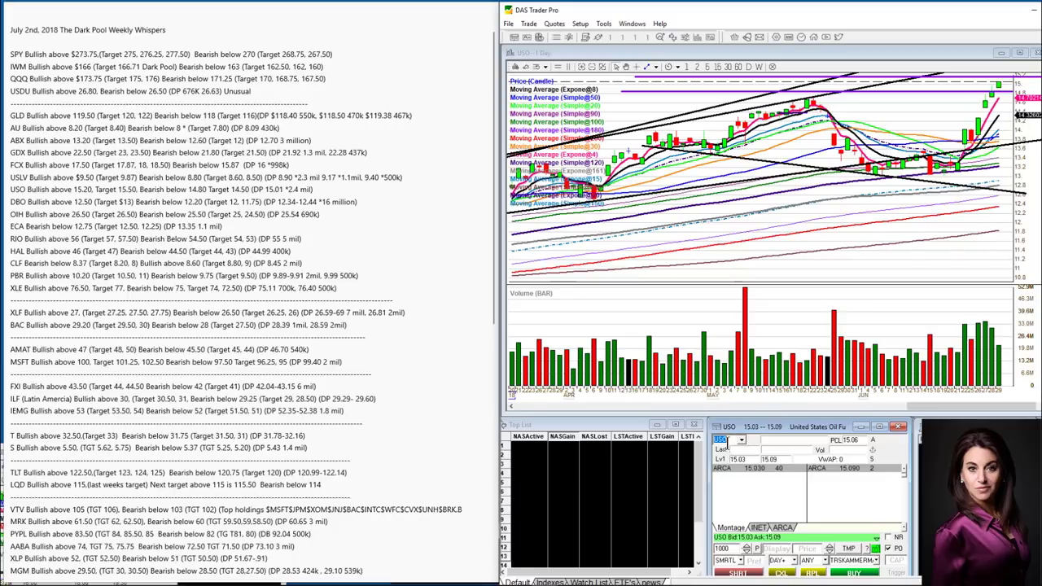
Load DBO, view its full-year uptrend, then zoom back in to three months.
text(DBO)
key(Return)
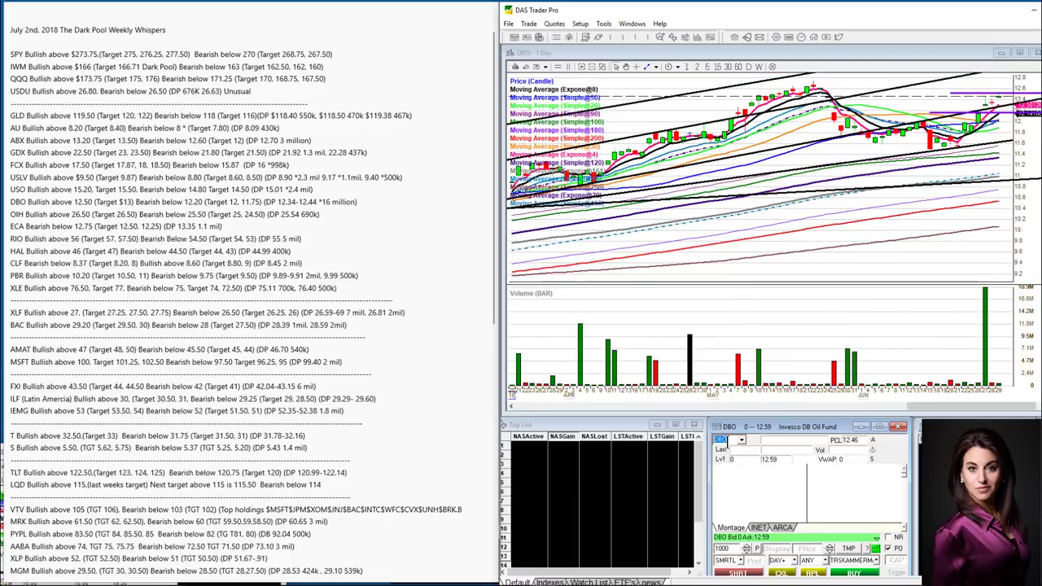
click(594, 66)
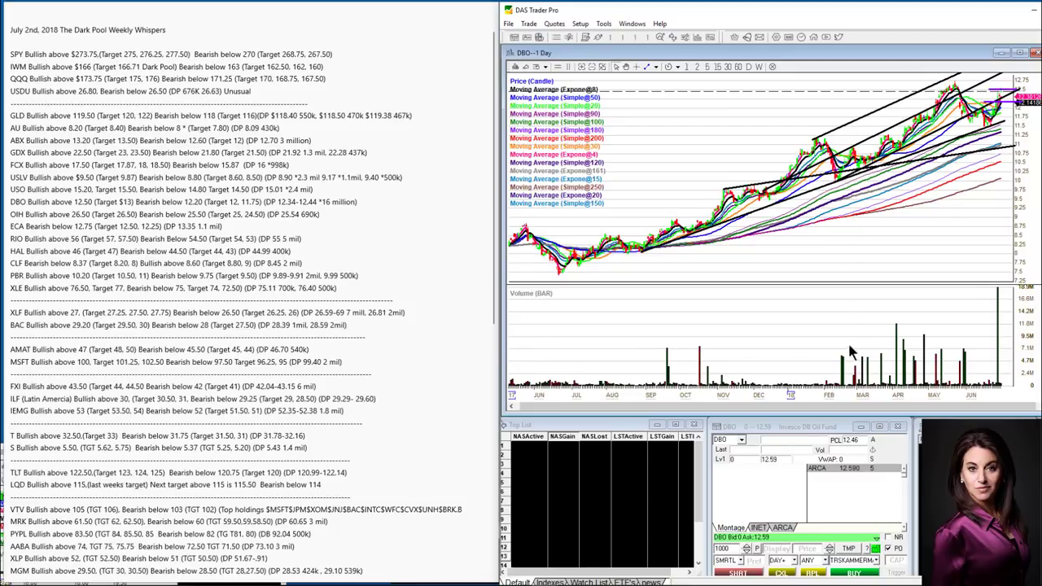
mouse_move(847, 370)
click(580, 66)
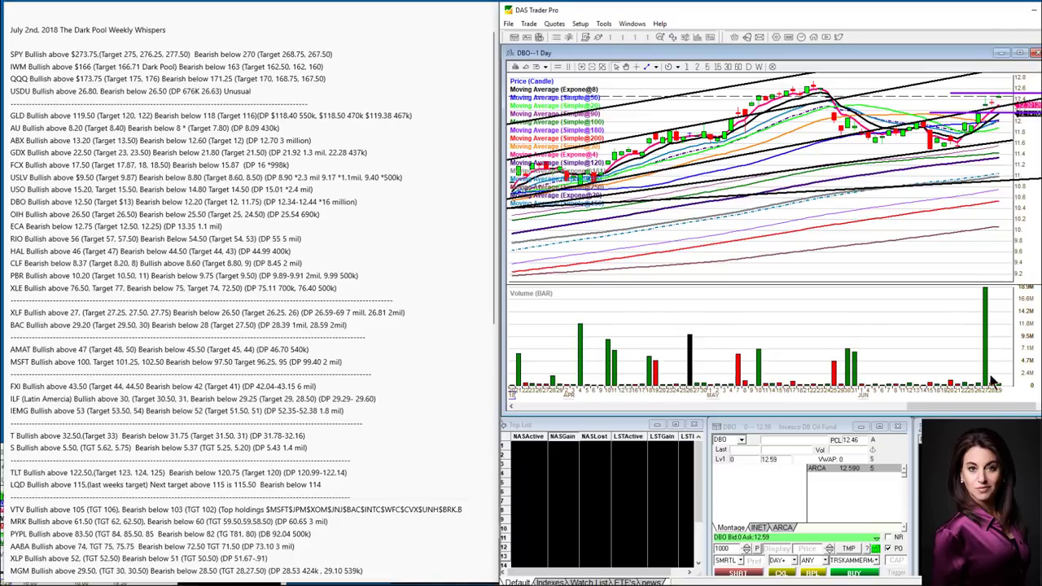
mouse_move(990, 323)
Replace DBO with OIH in the montage symbol box to load its daily chart.
click(729, 439)
key(BackSpace)
key(BackSpace)
key(BackSpace)
text(OIH)
key(Return)
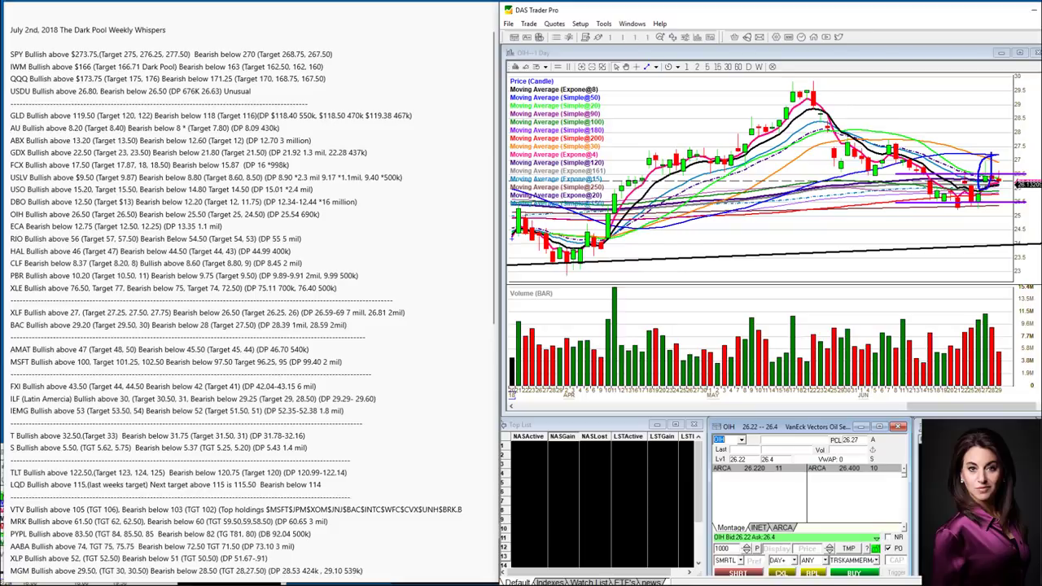
Sketch freehand lines linking OIH's latest price spike to its volume bar, then clear them.
drag(986, 196, 982, 314)
drag(993, 177, 990, 265)
drag(985, 313, 991, 322)
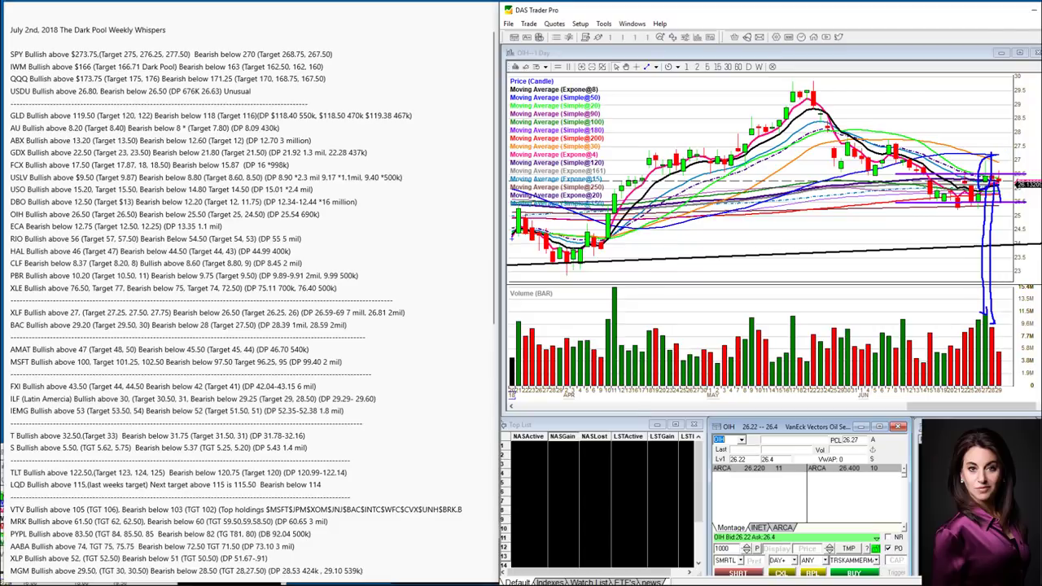
mouse_move(998, 205)
mouse_down()
mouse_move(1000, 242)
mouse_move(1008, 237)
mouse_up()
key(Escape)
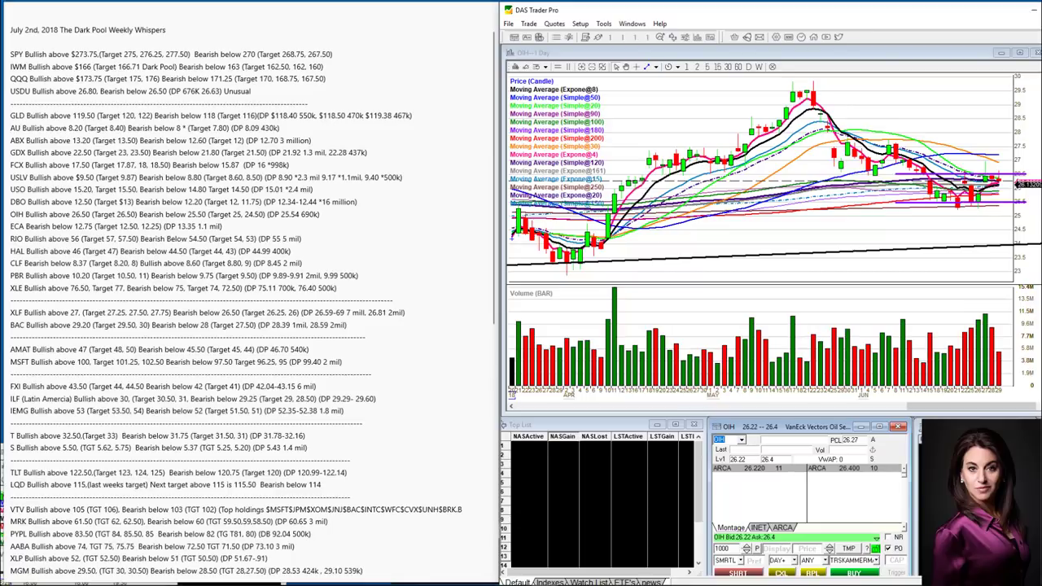
Replace OIH with ECA in the montage symbol box, showing Encana at 13.05–13.06.
click(729, 442)
key(BackSpace)
key(BackSpace)
key(BackSpace)
text(ECA)
key(Return)
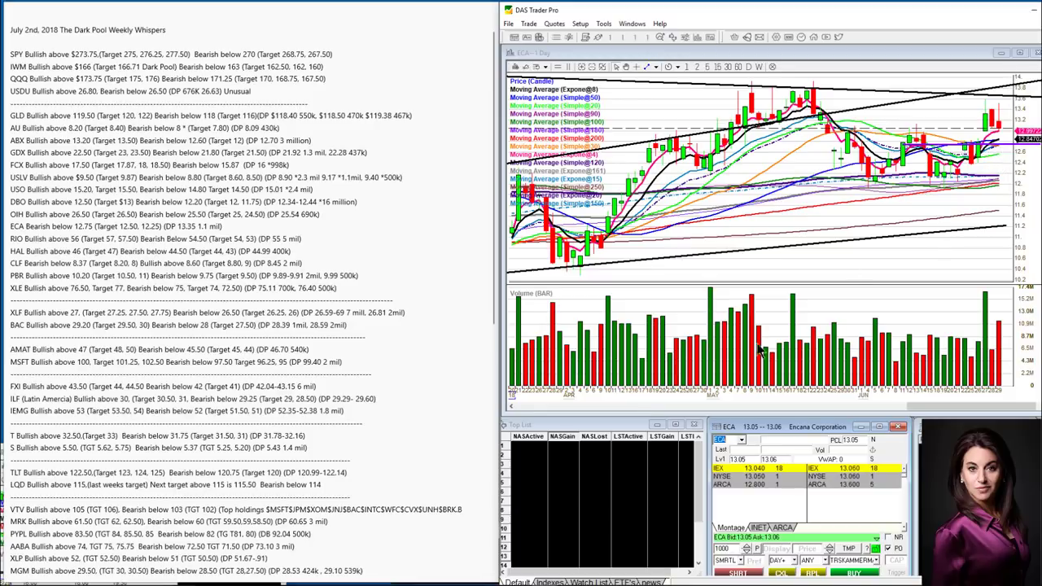
Switch to RIO, circle its heavy recent volume bars, then clear the circle.
click(729, 438)
key(BackSpace)
key(BackSpace)
text(RIO)
key(Return)
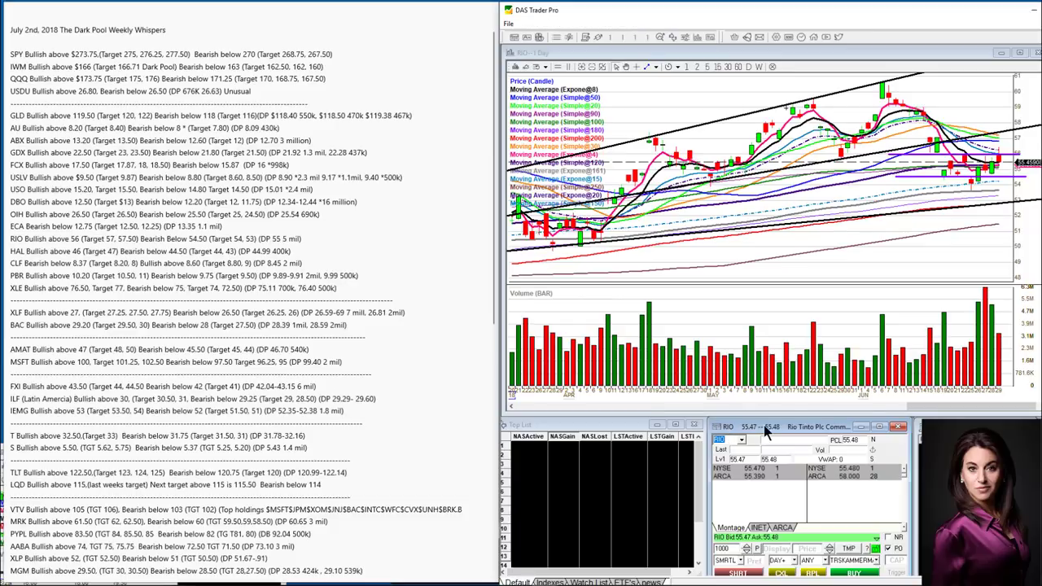
mouse_move(1017, 298)
mouse_down()
mouse_move(988, 273)
mouse_move(965, 367)
mouse_move(1016, 379)
mouse_move(1001, 284)
mouse_up()
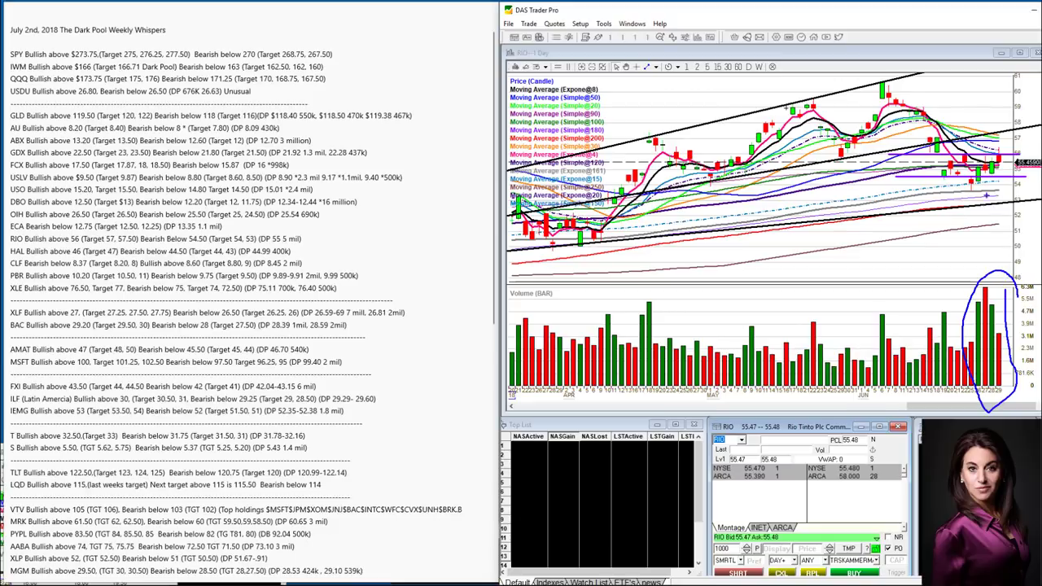
key(Escape)
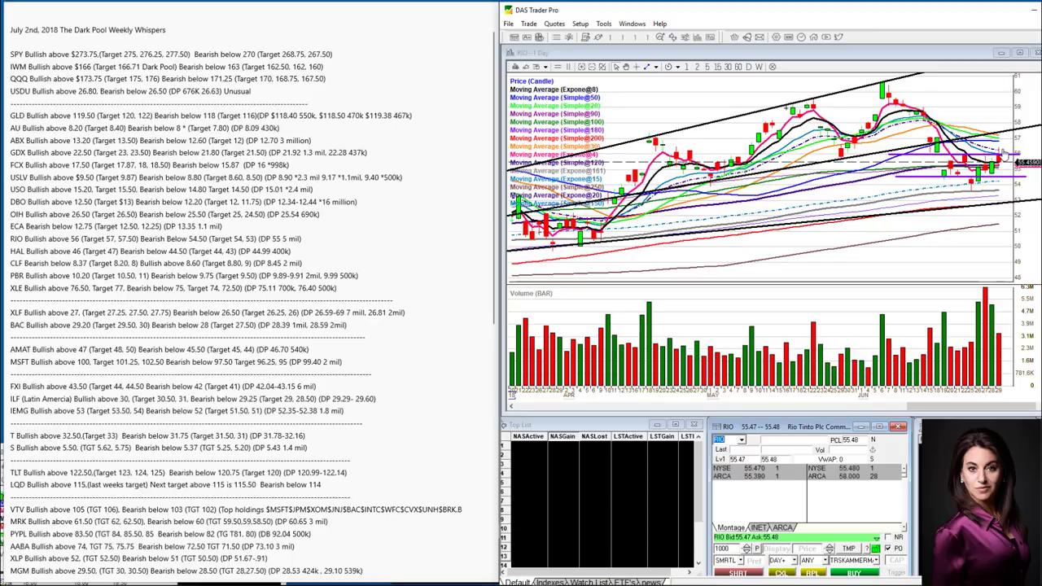
click(731, 441)
key(BackSpace)
key(BackSpace)
text(HAL)
key(Return)
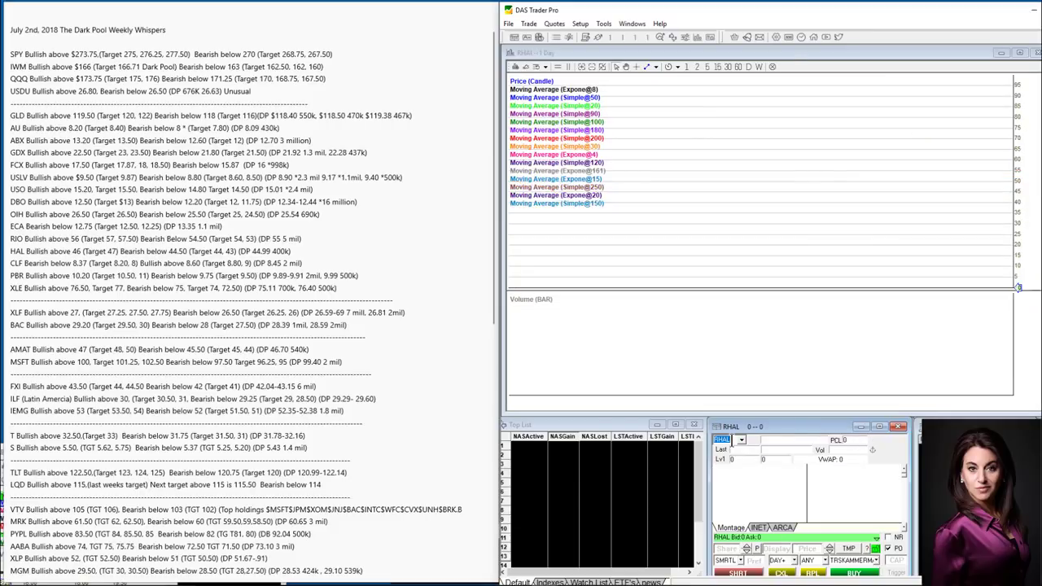
text(HAL)
key(Return)
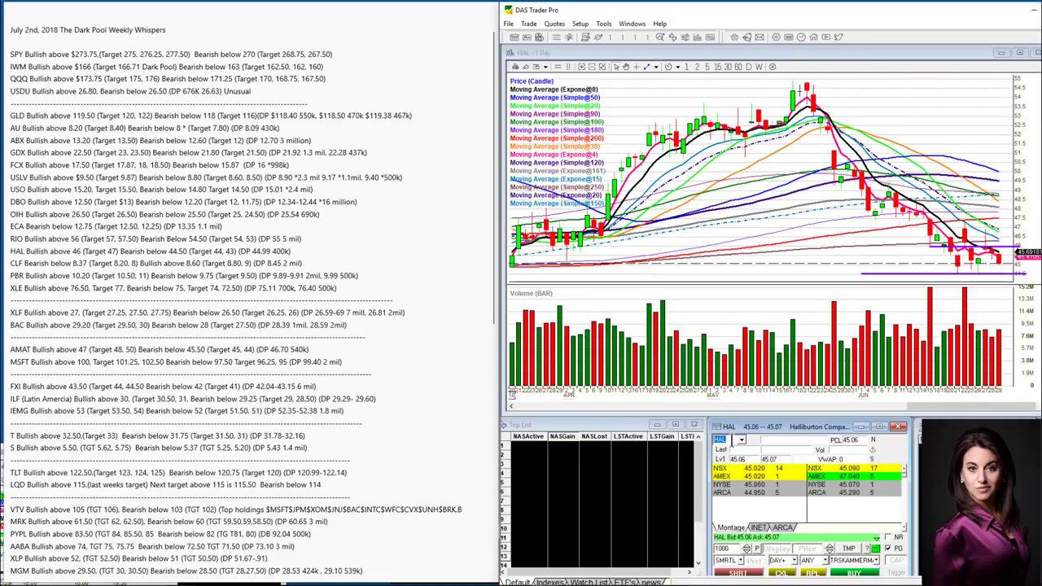
mouse_move(725, 584)
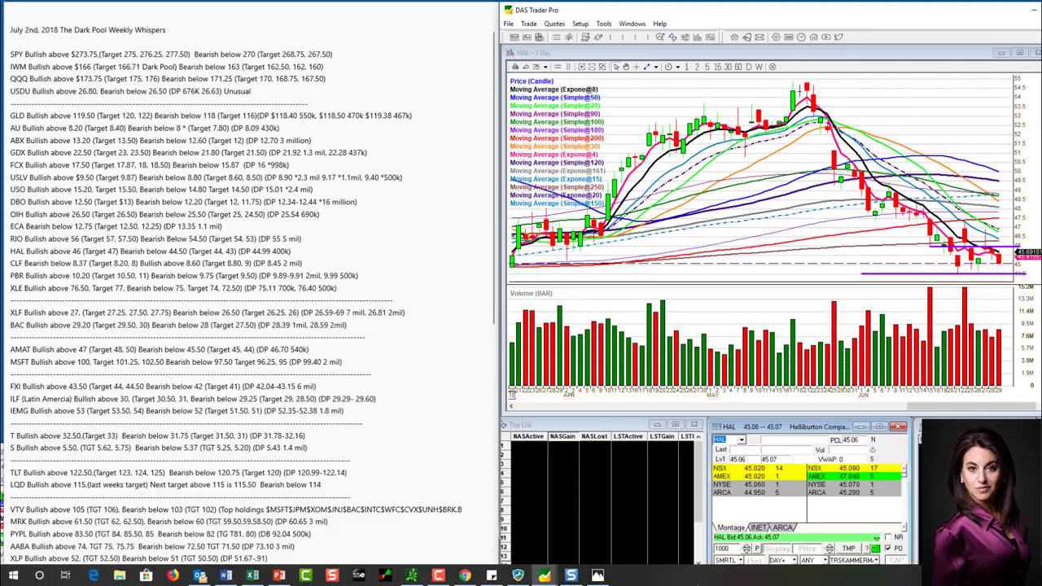
click(748, 556)
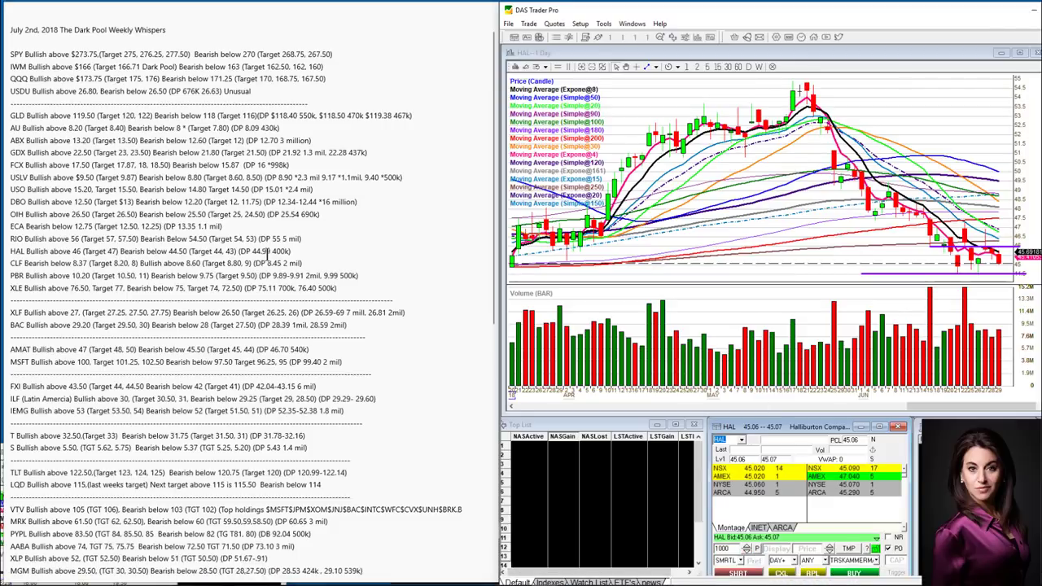
click(983, 269)
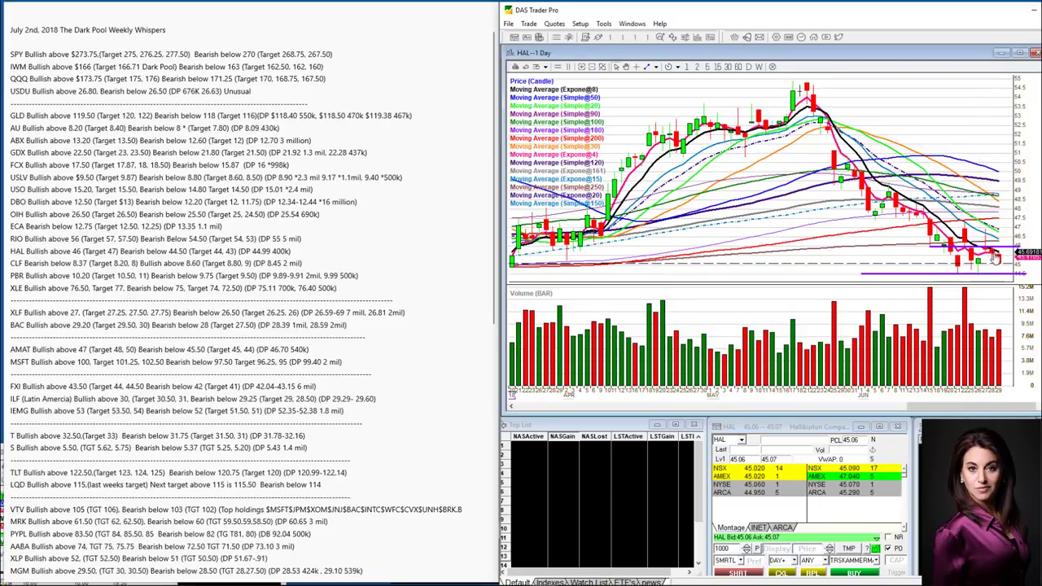
Load CLF's daily chart and look up its levels in the notes.
mouse_move(1001, 269)
click(725, 439)
text(CLF)
key(Return)
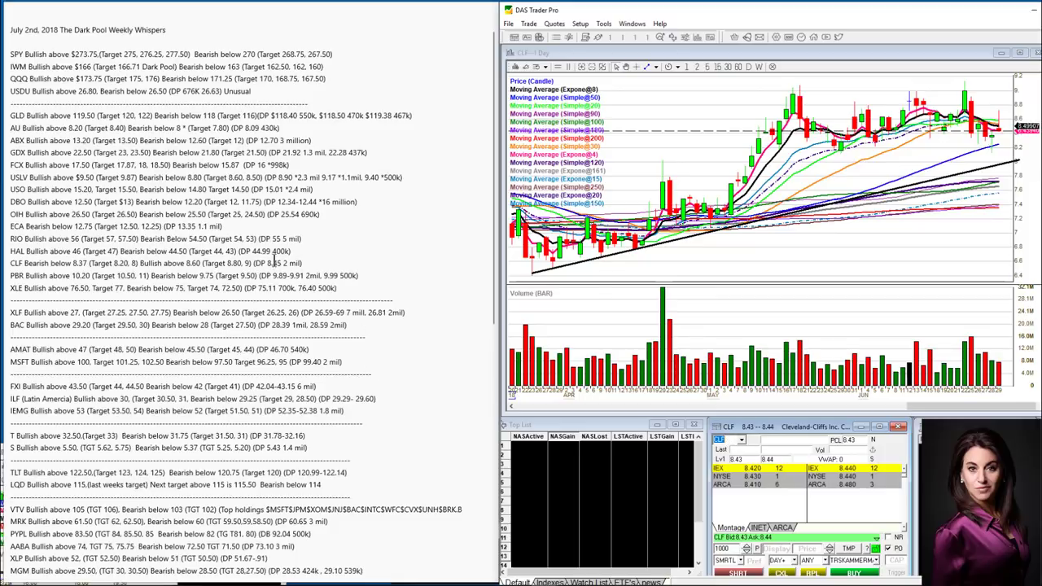
click(220, 263)
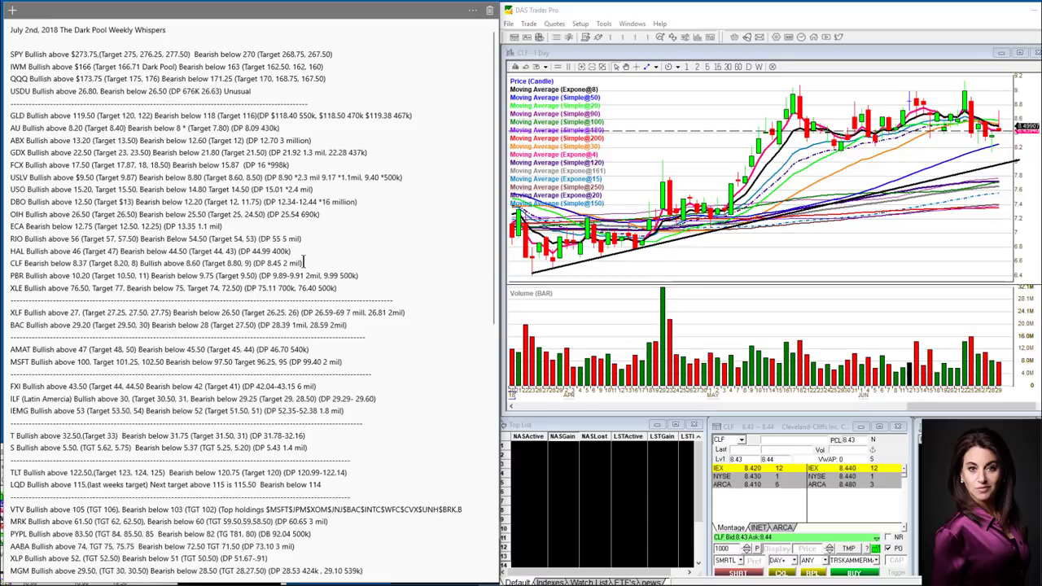
Draw a horizontal TrendLine level across CLF's latest candles, then clear the CLF ticker.
click(657, 68)
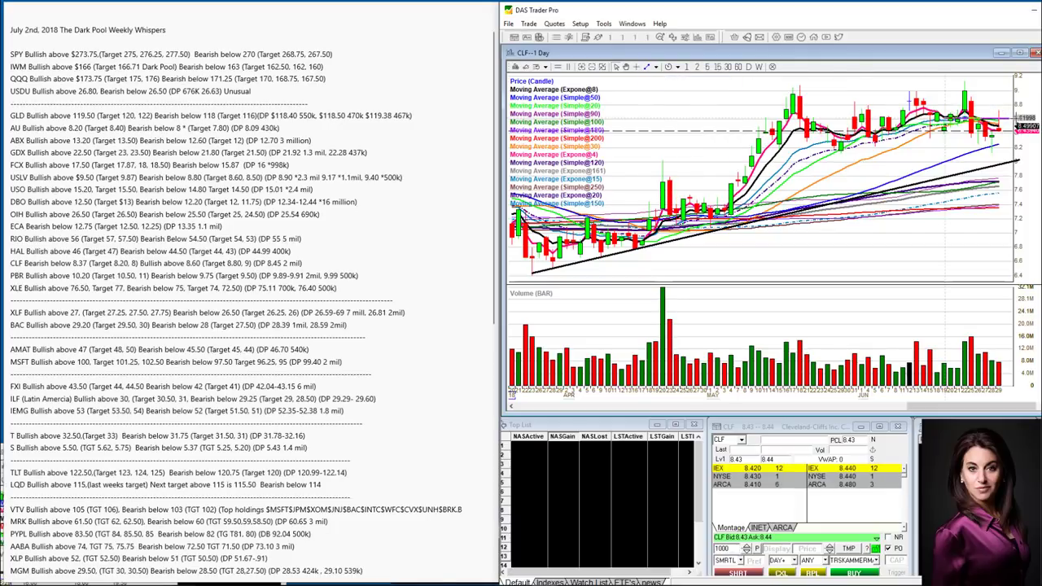
click(657, 67)
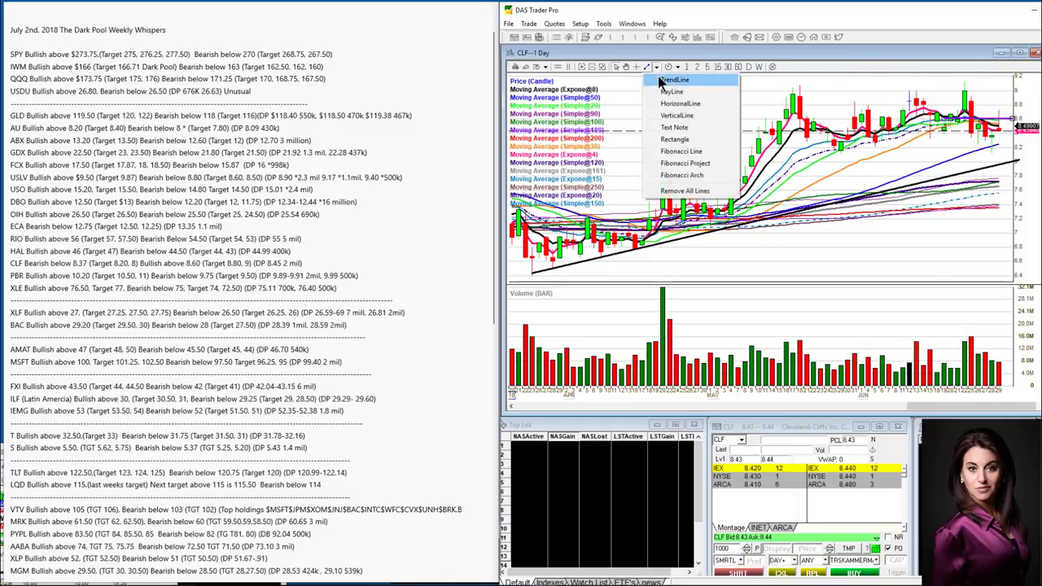
click(660, 82)
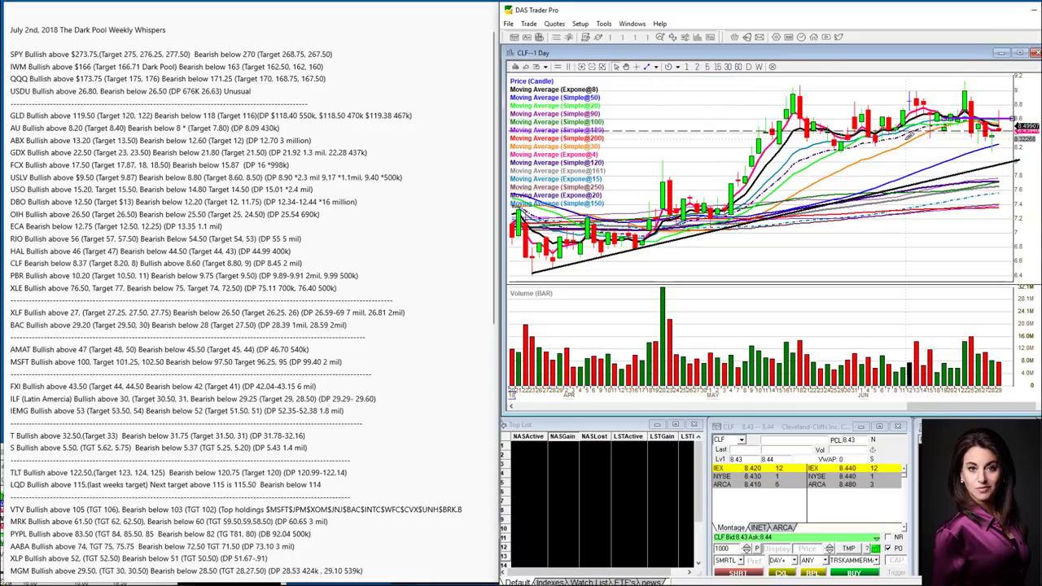
mouse_move(903, 138)
mouse_down()
mouse_move(1018, 138)
mouse_move(1008, 144)
mouse_move(1019, 135)
mouse_up()
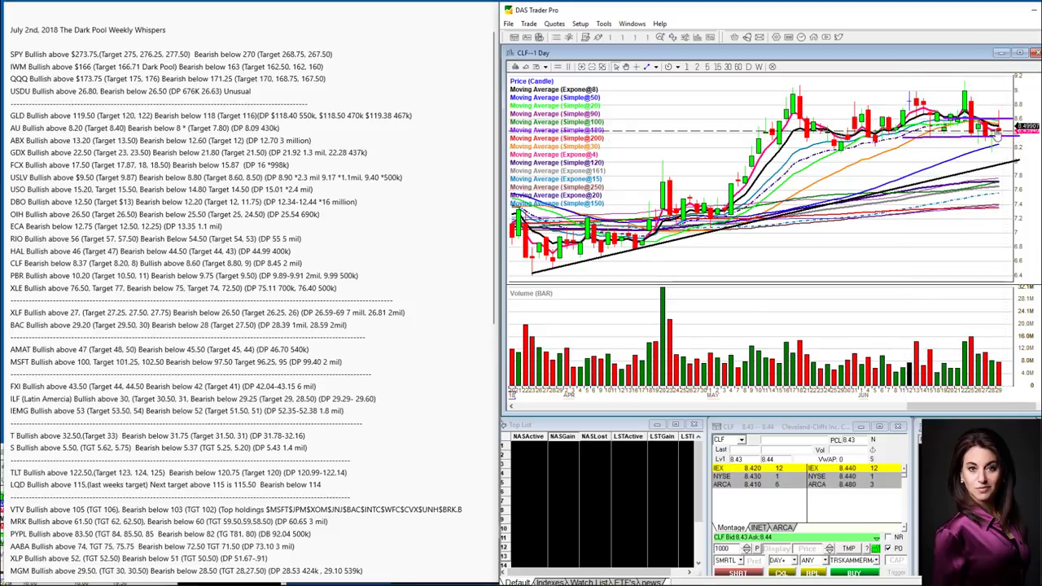
click(729, 439)
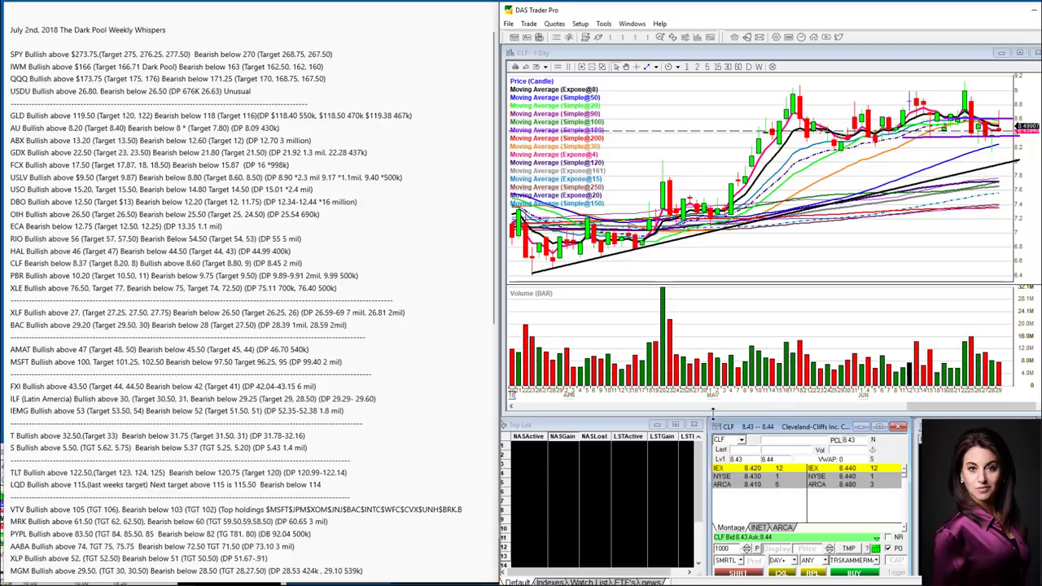
key(BackSpace)
key(BackSpace)
key(BackSpace)
Enter PBR to load its daily chart, then refocus the chart and the Montage window.
text(PBR)
key(Return)
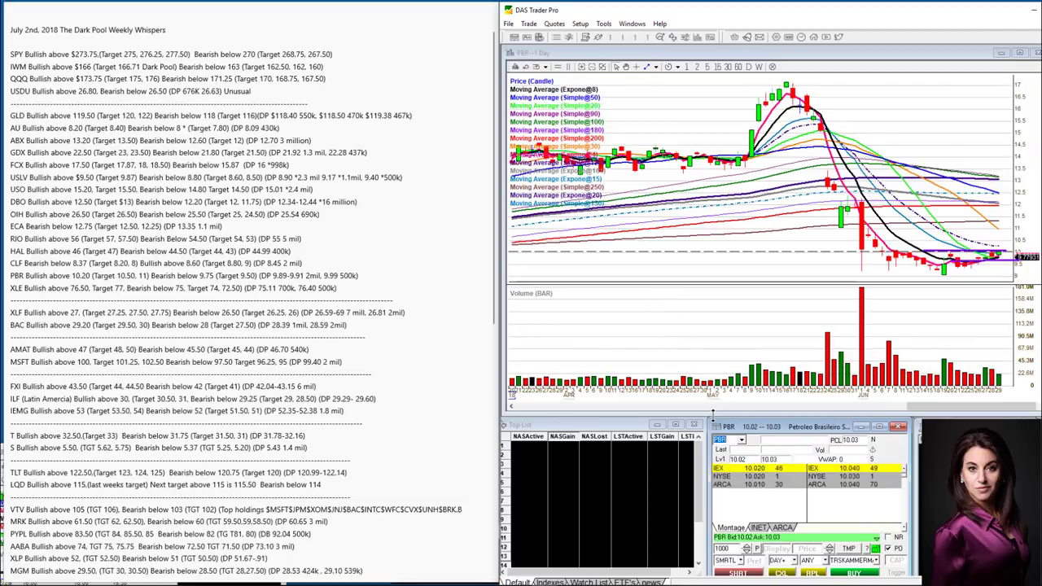
click(1006, 258)
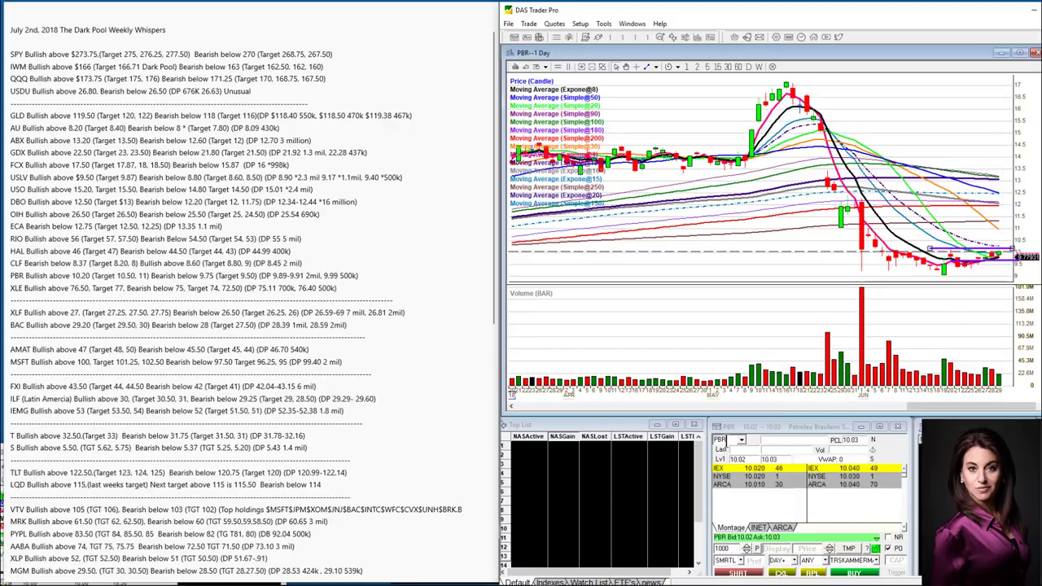
click(722, 445)
Load XLE, sketch upward and downward paths over its latest bars, then clear them.
text(XLE)
key(Return)
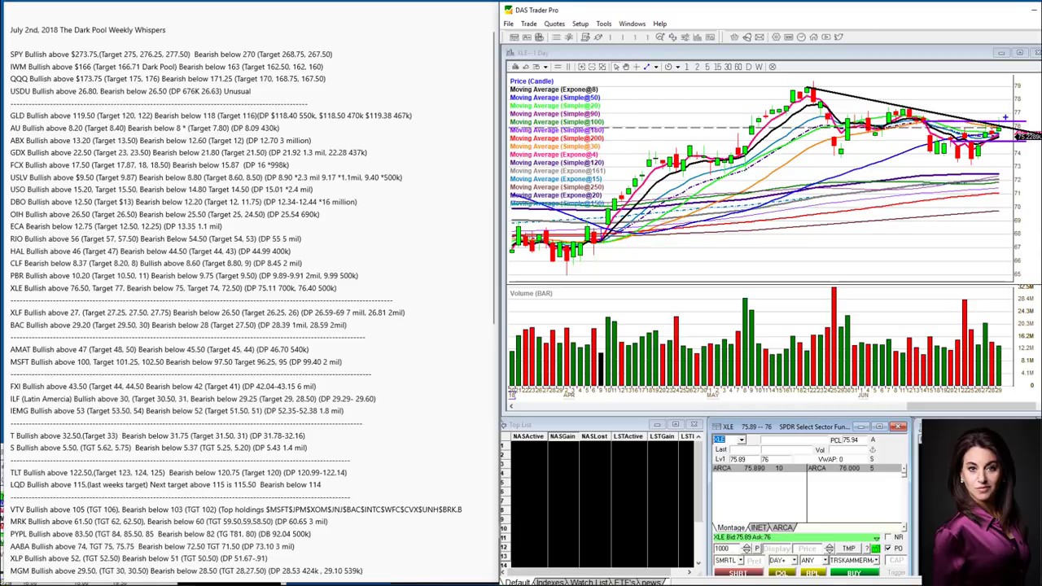
mouse_move(1005, 118)
mouse_down()
mouse_move(1001, 79)
mouse_move(981, 88)
mouse_move(1009, 81)
mouse_move(1010, 94)
mouse_up()
mouse_move(1003, 142)
mouse_down()
mouse_move(996, 172)
mouse_move(1016, 166)
mouse_up()
key(Escape)
Replace XLE with XLF in the montage symbol box, quoted 26.56 bid, 26.7 ask.
click(721, 440)
key(BackSpace)
key(BackSpace)
key(BackSpace)
text(XLF)
key(Return)
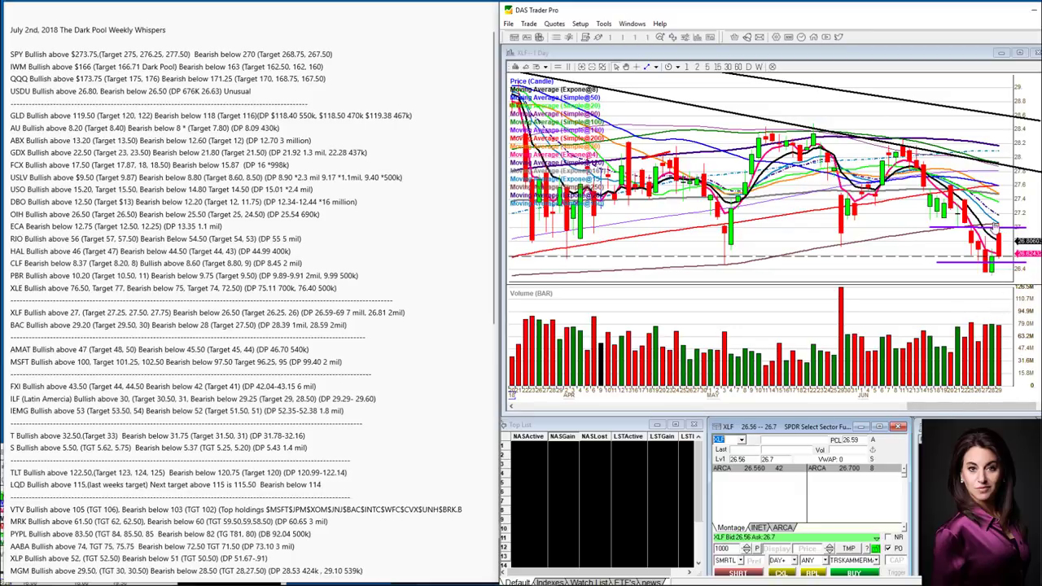
Replace XLF with BAC in the Montage symbol box to load Bank of America's daily chart.
click(721, 441)
key(BackSpace)
key(BackSpace)
key(BackSpace)
text(BAC)
key(Return)
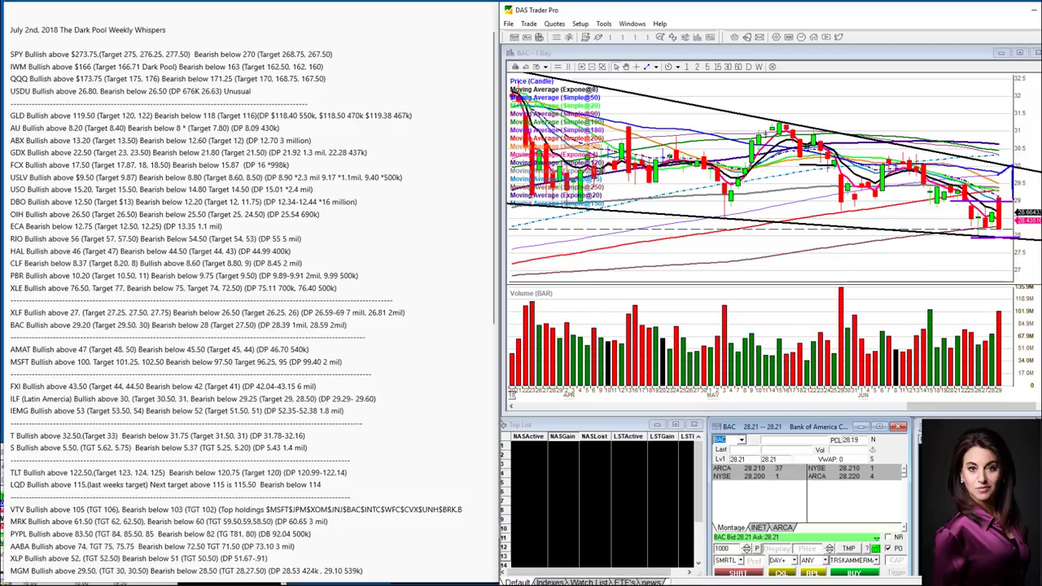
Circle BAC's latest bars and draw an arrow from them with the annotation pen, then clear the marks.
mouse_move(1023, 166)
mouse_down()
mouse_move(995, 163)
mouse_move(1017, 181)
mouse_move(1032, 93)
mouse_move(1040, 112)
mouse_up()
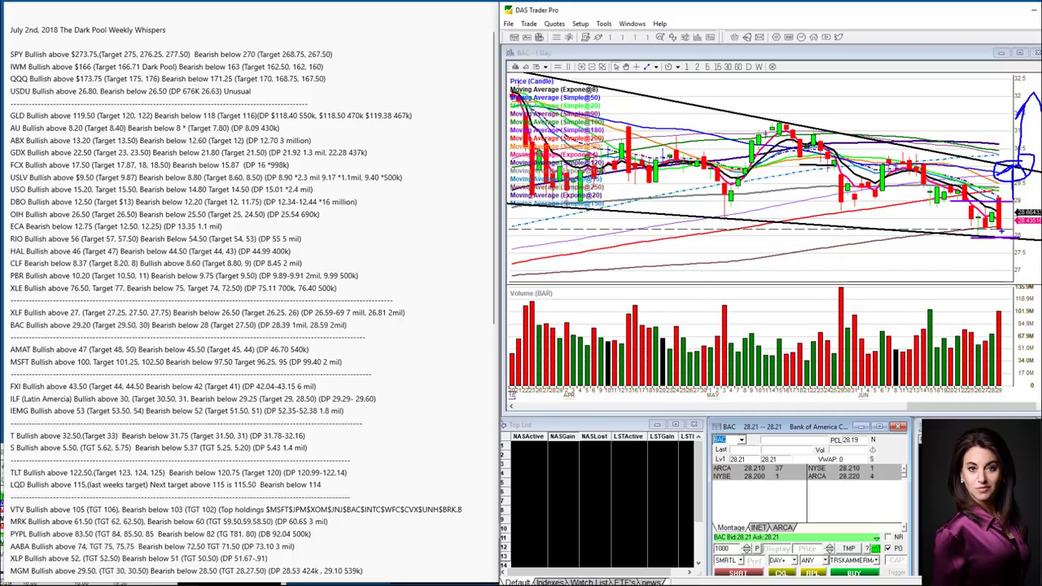
drag(1009, 238, 1010, 282)
drag(996, 270, 1022, 271)
key(Escape)
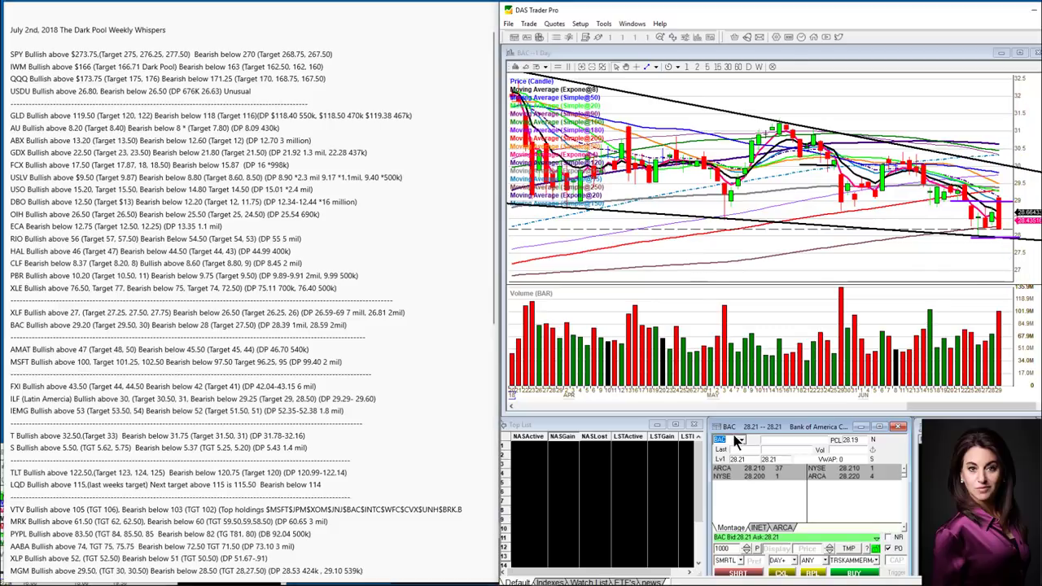
Replace BAC with AMAT in the Montage symbol box to load Applied Materials' daily chart.
text(BAC)
key(BackSpace)
key(BackSpace)
key(BackSpace)
text(AMAT)
key(Return)
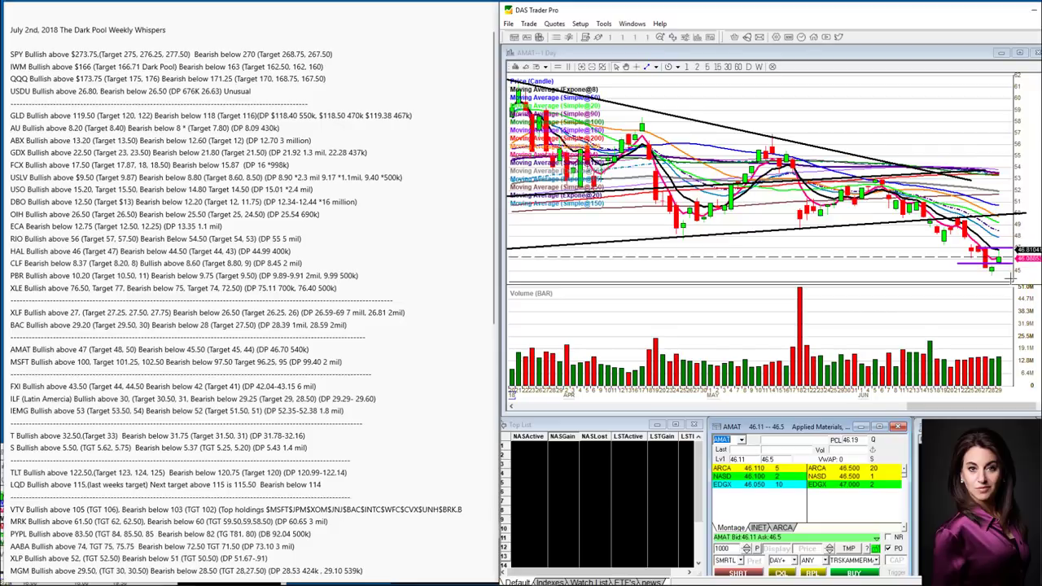
Load Microsoft's daily chart by entering MSFT, correcting the mistyped AMSFT.
click(735, 438)
text(AMSFT)
key(Return)
text(MSFT)
key(Return)
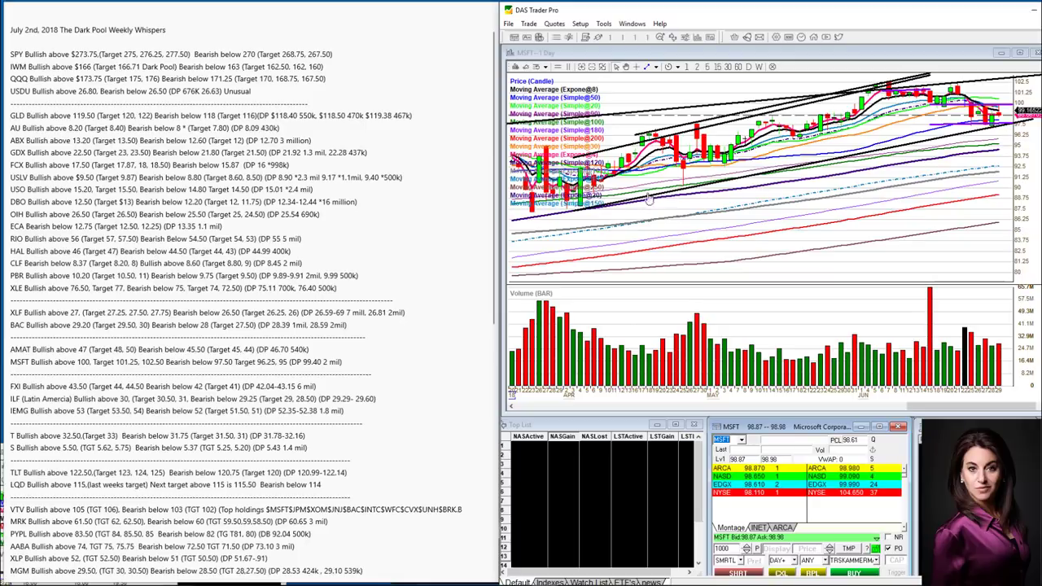
Zoom the MSFT chart out to a full year of candles, then back in to recent weeks.
click(592, 67)
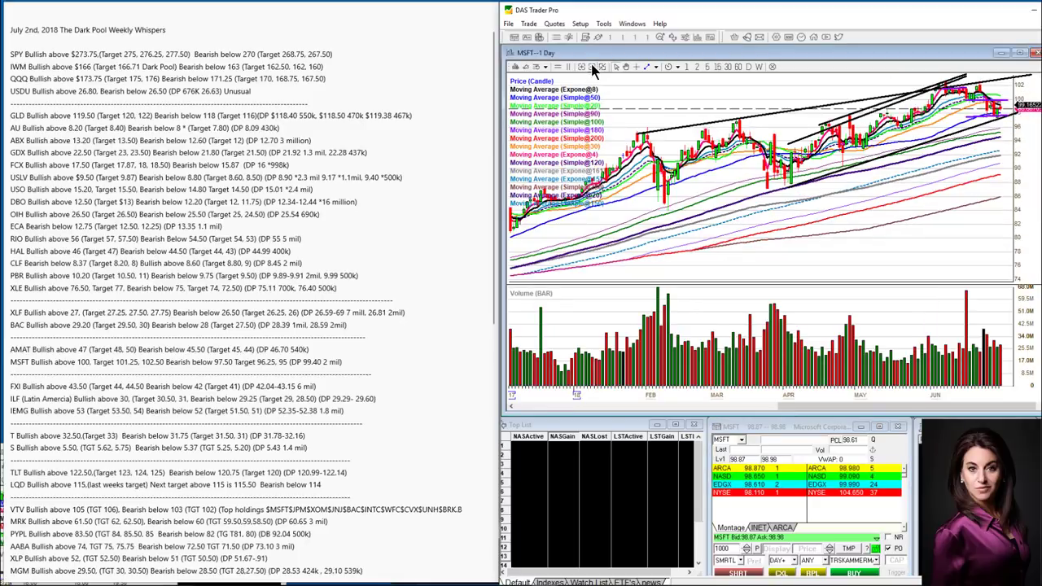
click(592, 68)
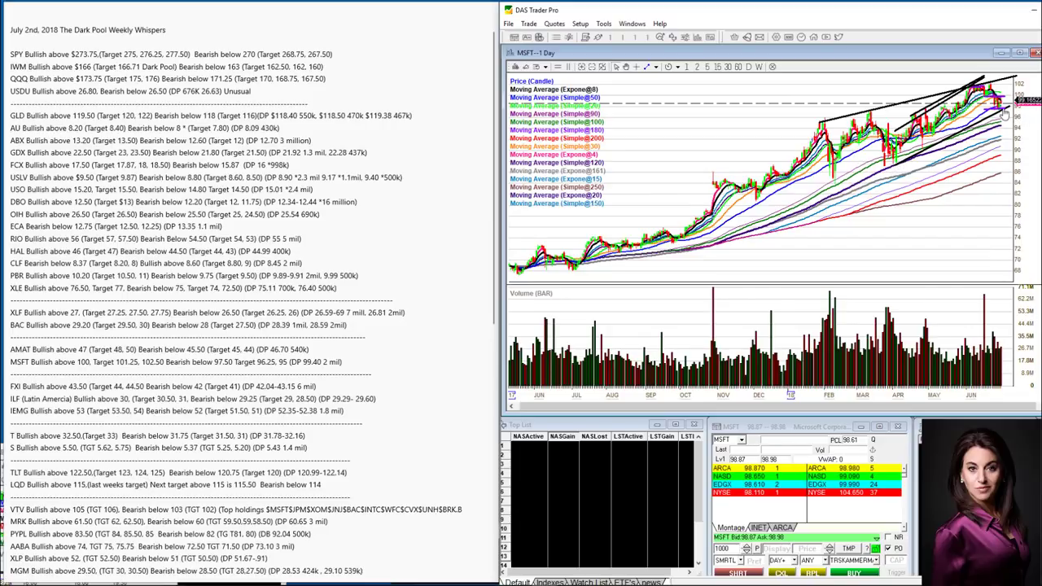
click(581, 67)
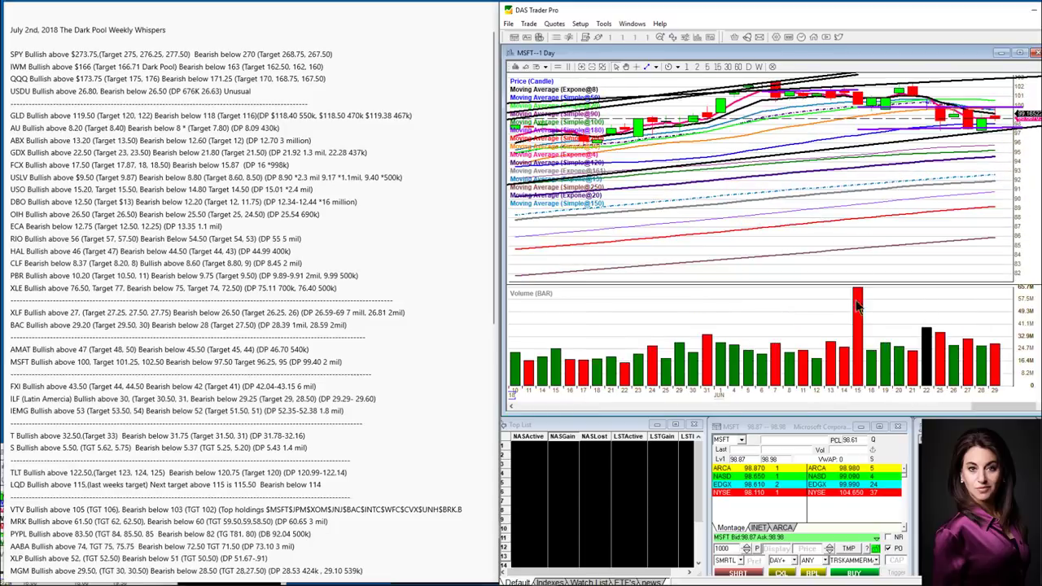
click(733, 441)
text(MS)
key(BackSpace)
key(BackSpace)
text(FXI)
key(Return)
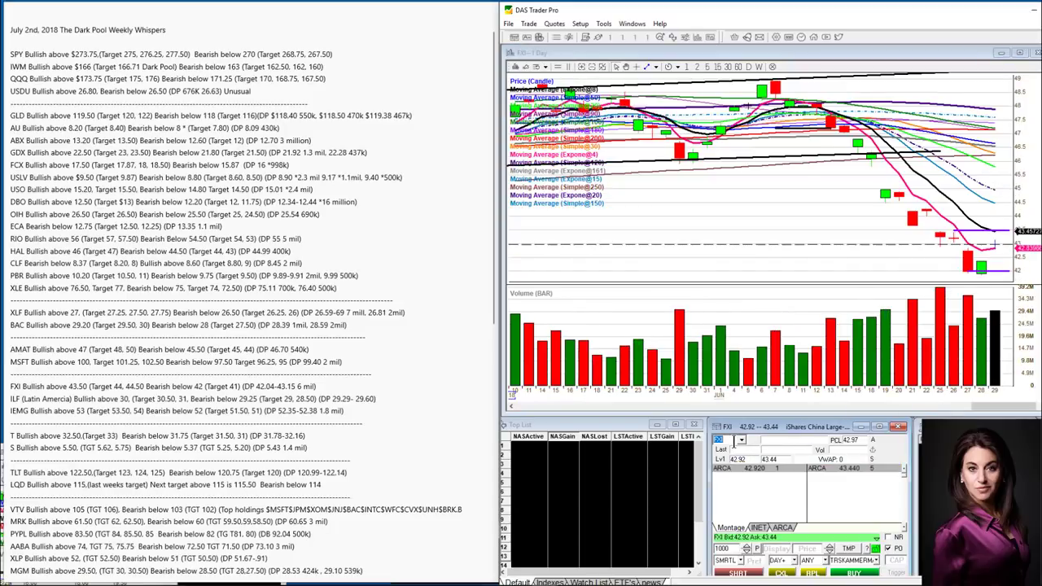
click(994, 252)
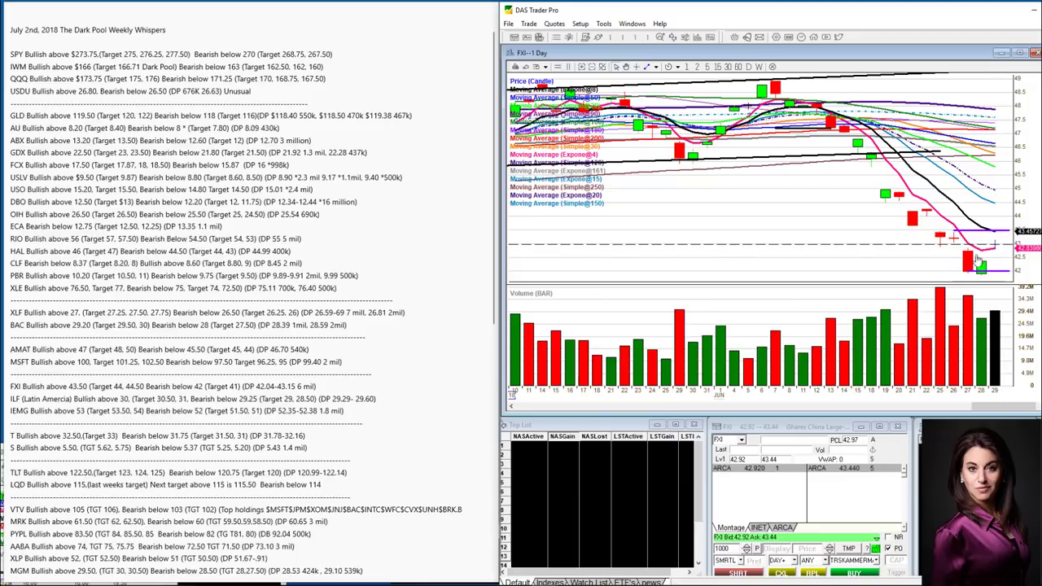
click(730, 441)
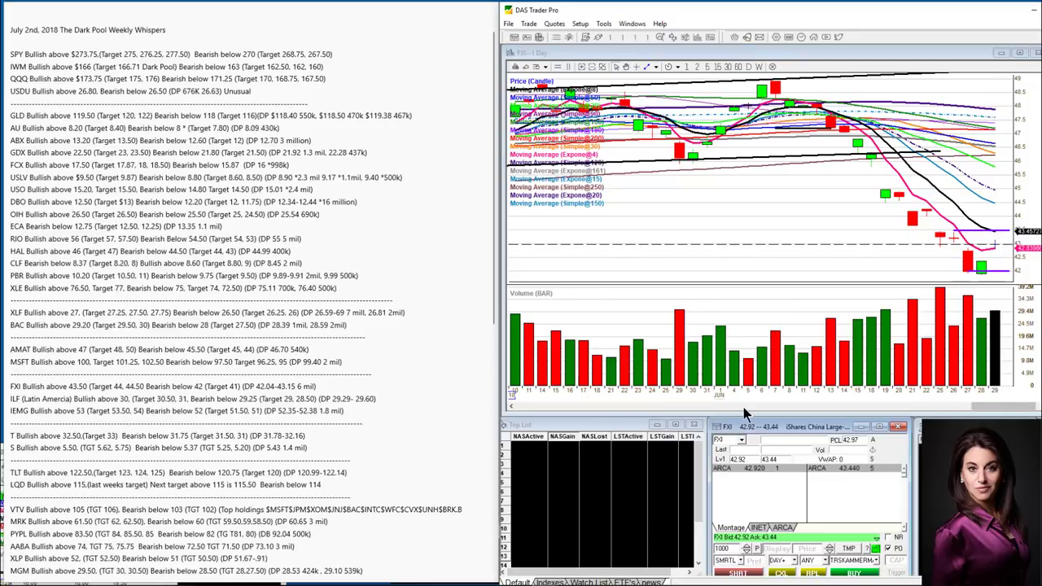
text(F)
key(Return)
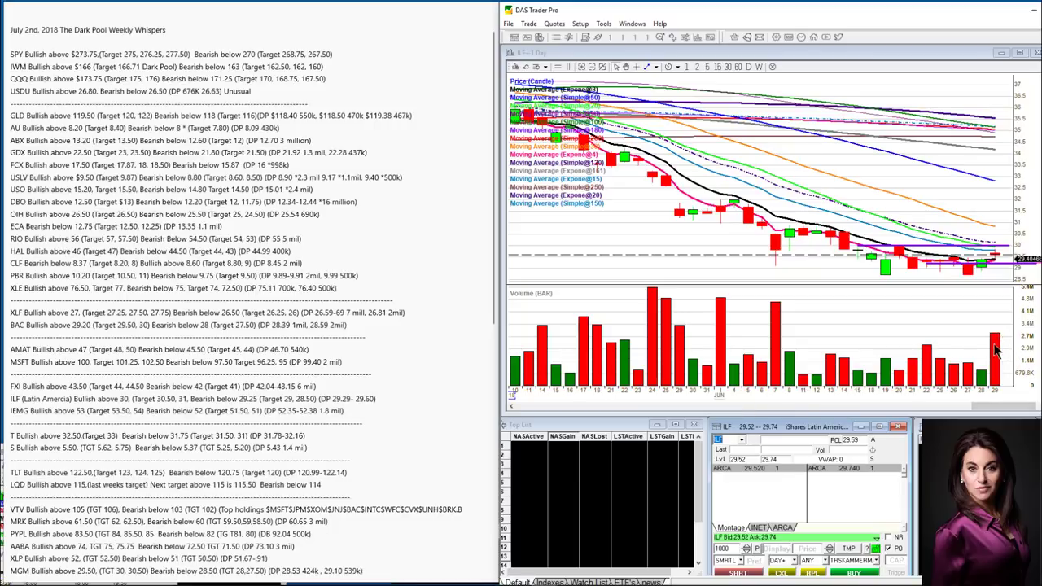
click(73, 398)
key(BackSpace)
key(BackSpace)
key(BackSpace)
key(BackSpace)
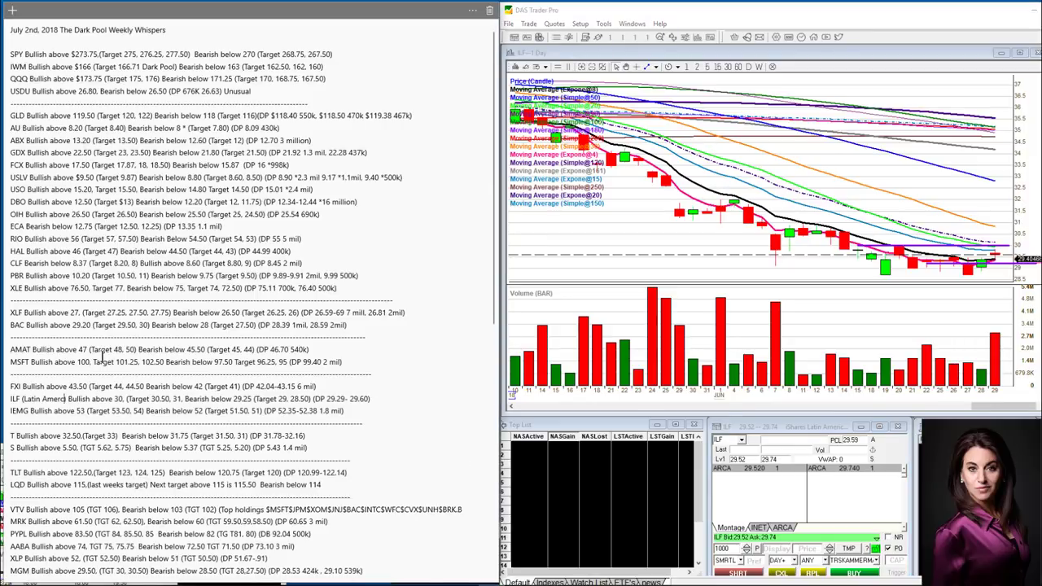
text(ica))
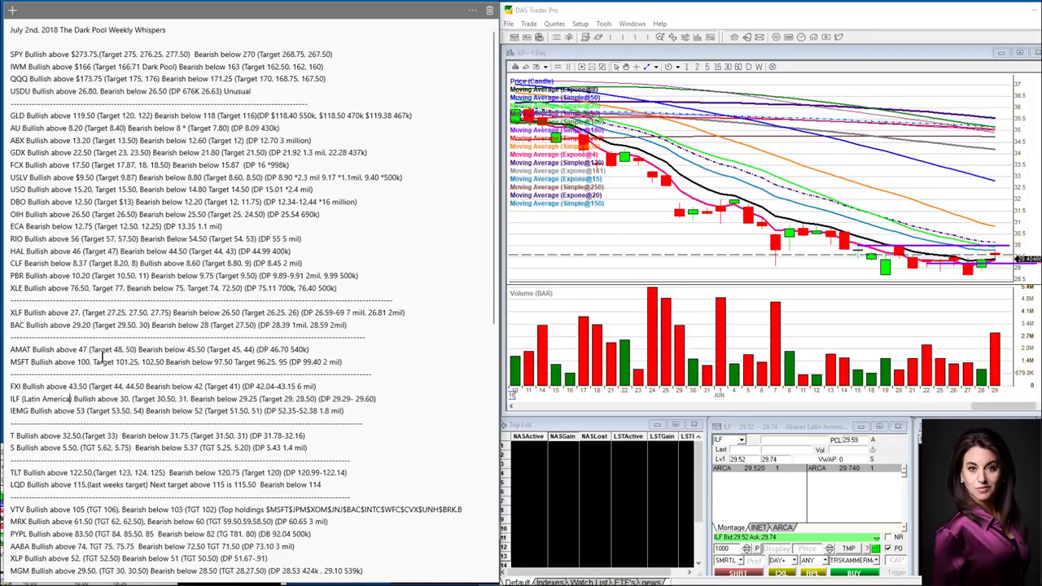
click(135, 411)
Load the IEMG daily chart and quotes from the Montage symbol box.
click(730, 435)
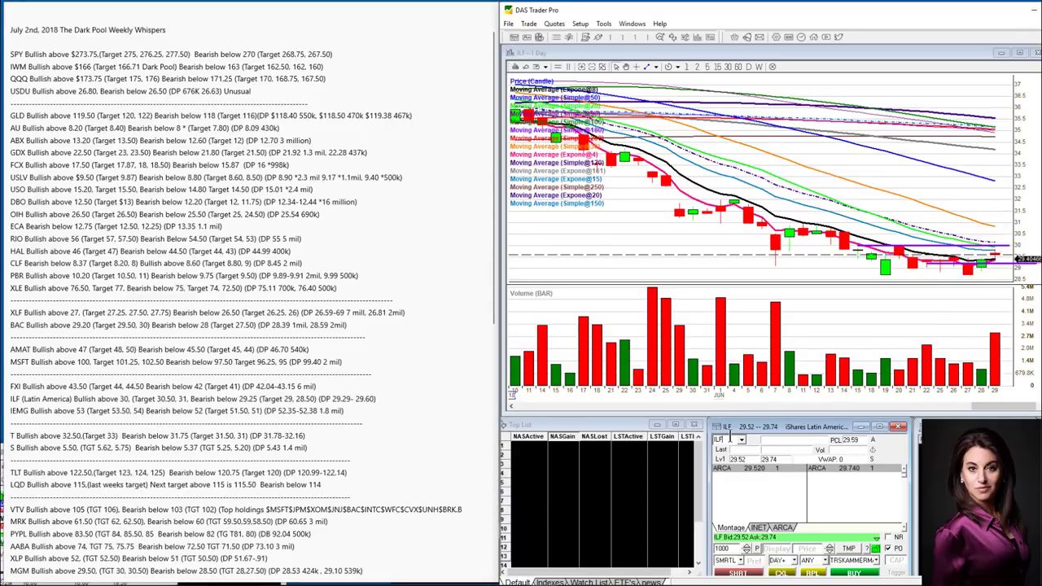
text(IEMG)
key(Return)
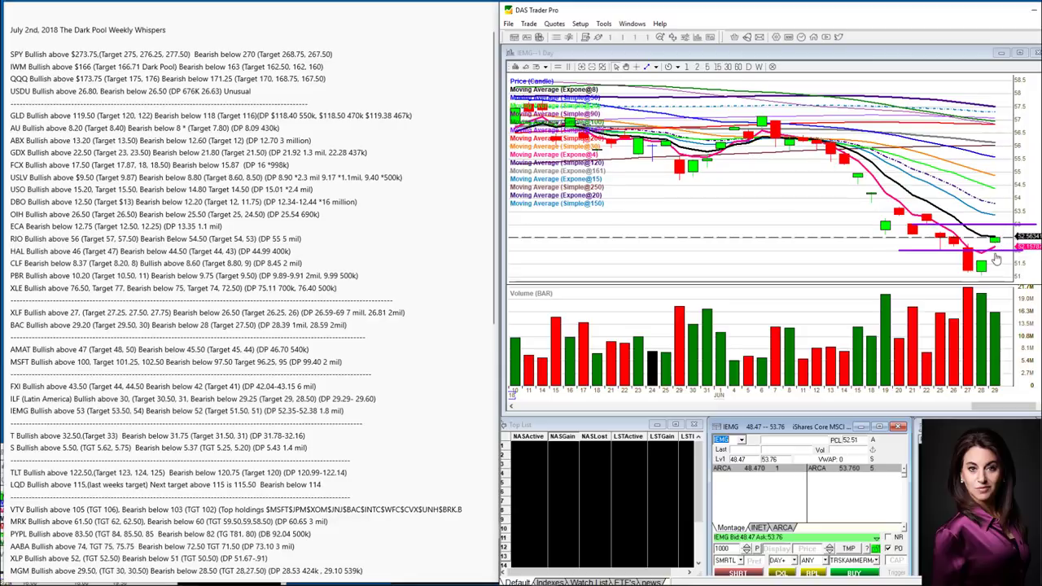
Switch to AT&T's (T) daily chart and inspect an earlier June candle.
click(733, 440)
text(T)
key(Return)
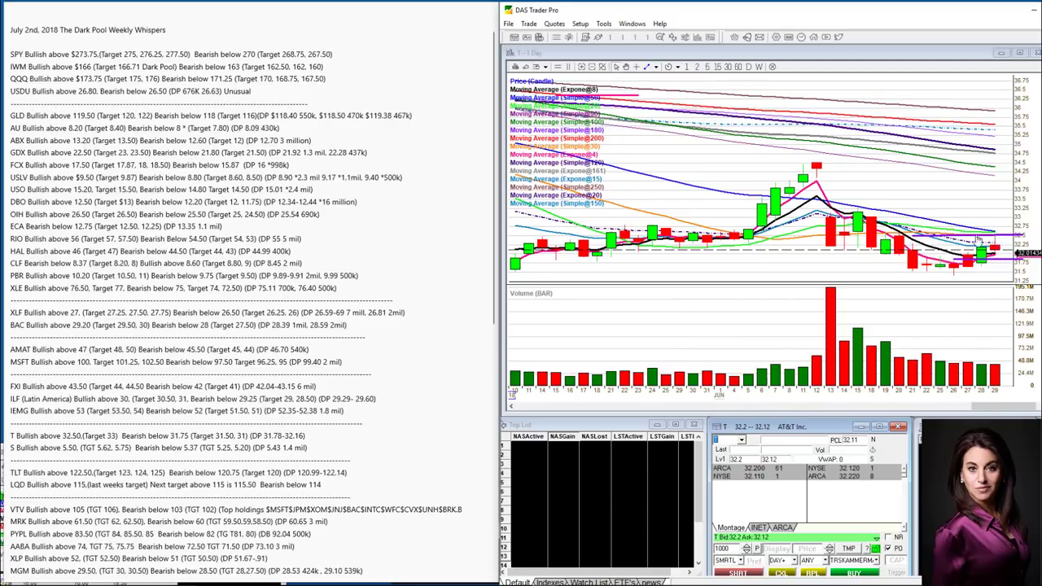
click(748, 235)
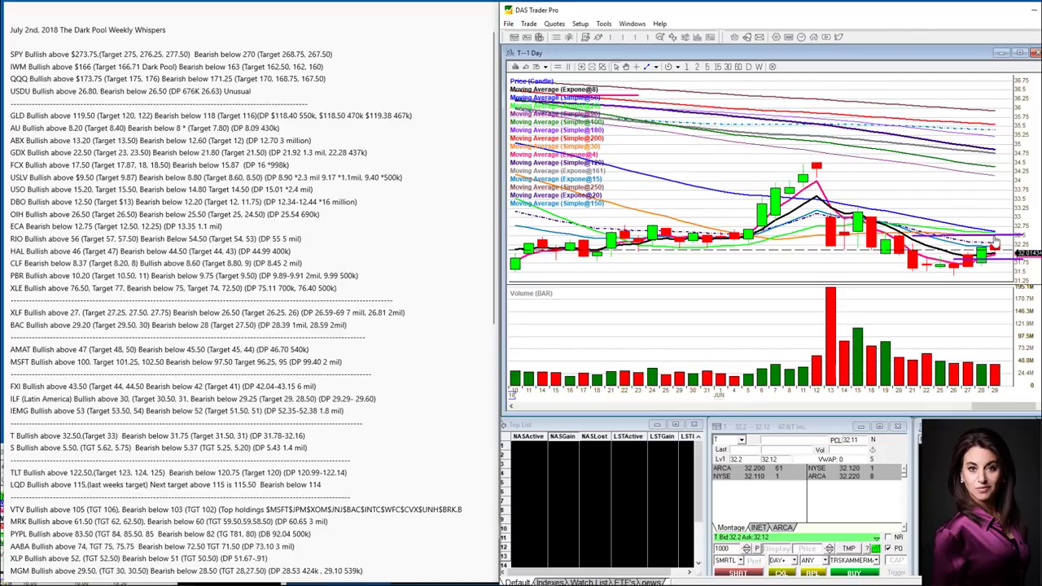
mouse_move(994, 248)
Load the S, TLT and LQD daily charts in turn from the Montage symbol box.
click(730, 440)
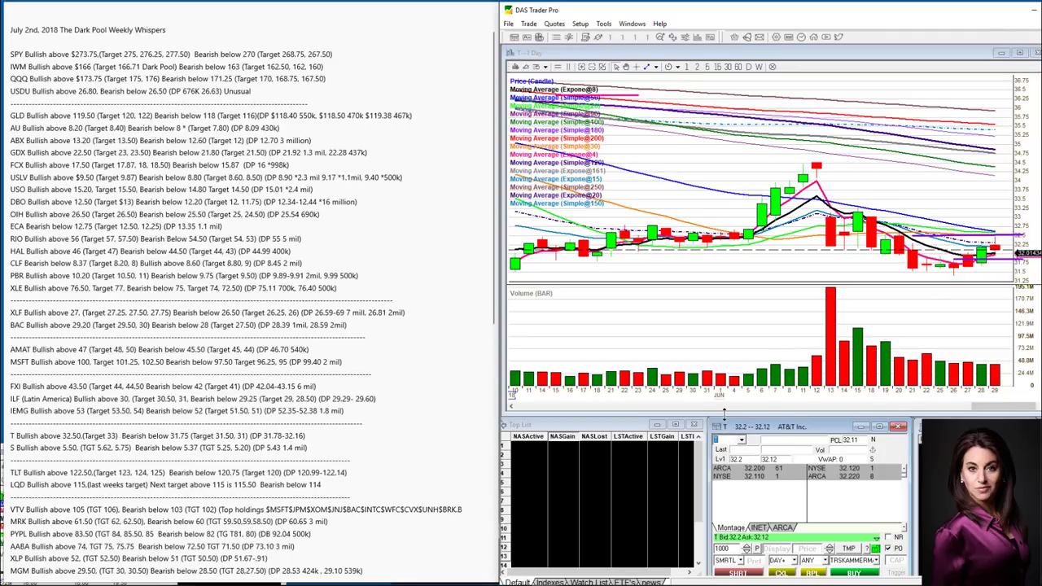
text(S)
key(Return)
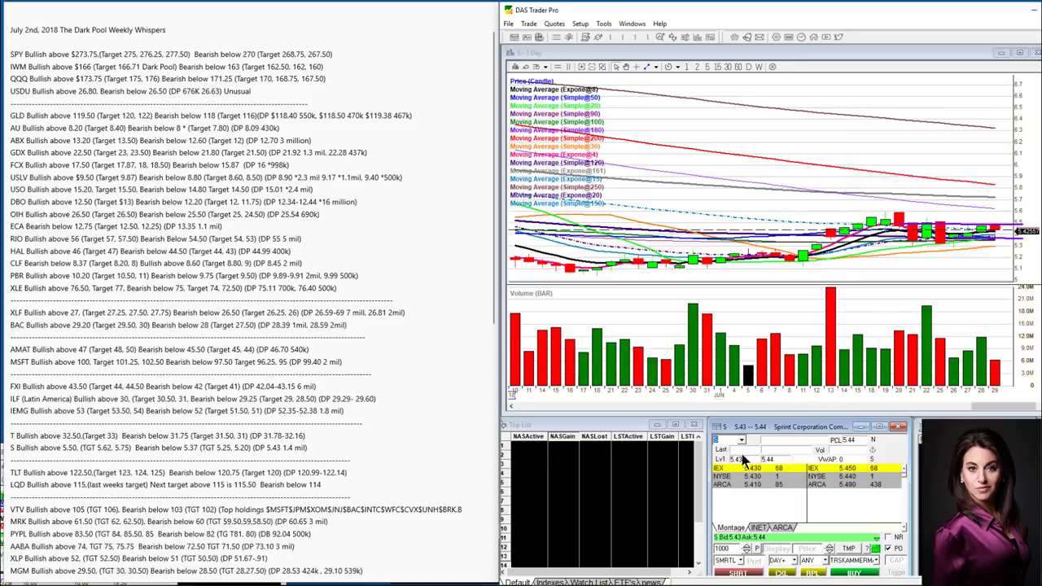
text(TLT)
key(Return)
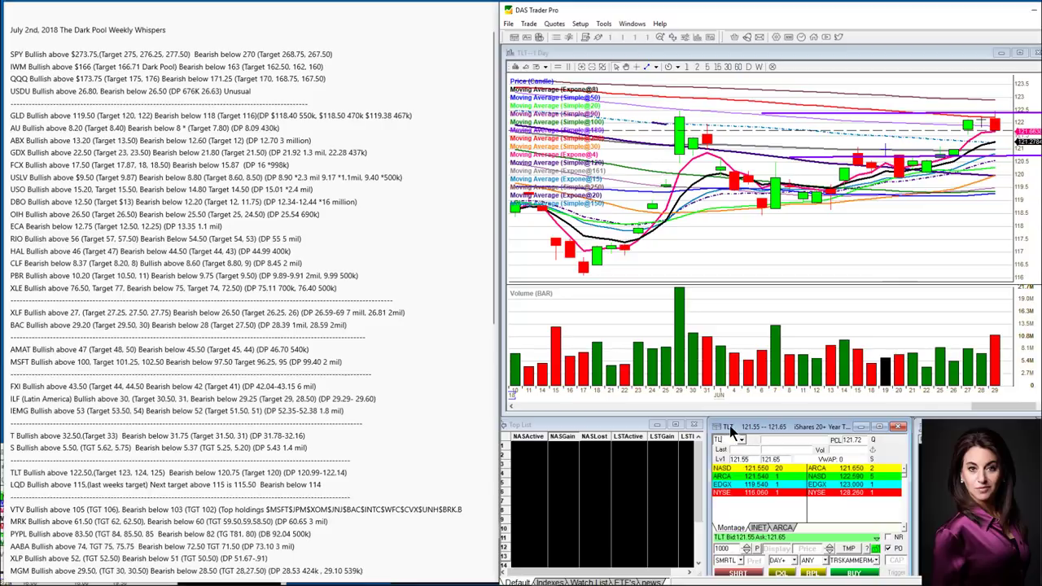
text(LQD)
key(Return)
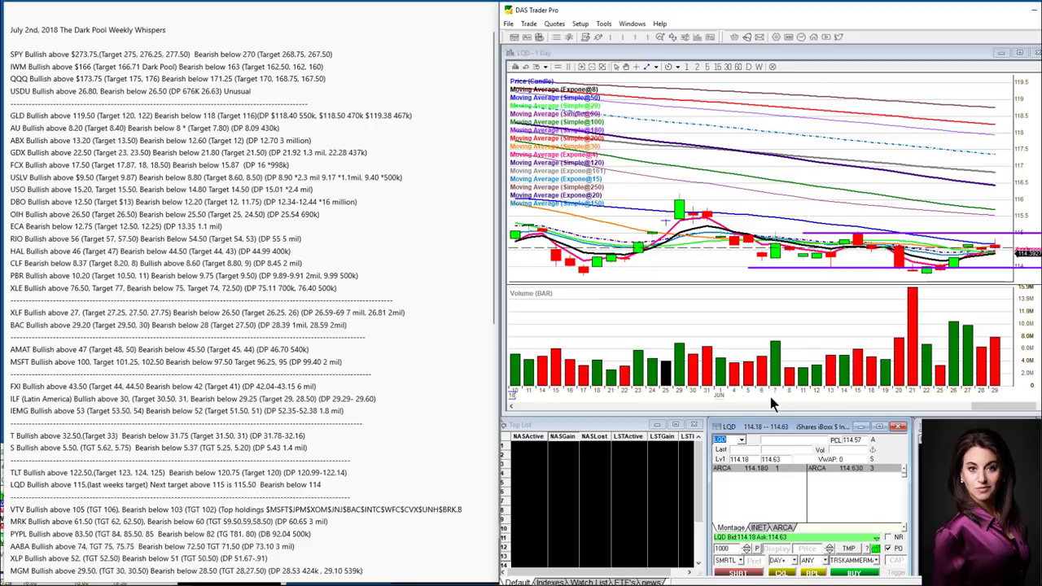
Replace LQD with VTV in the Montage symbol box to load the VTV daily chart.
click(722, 440)
key(BackSpace)
key(BackSpace)
text(VTV)
key(Return)
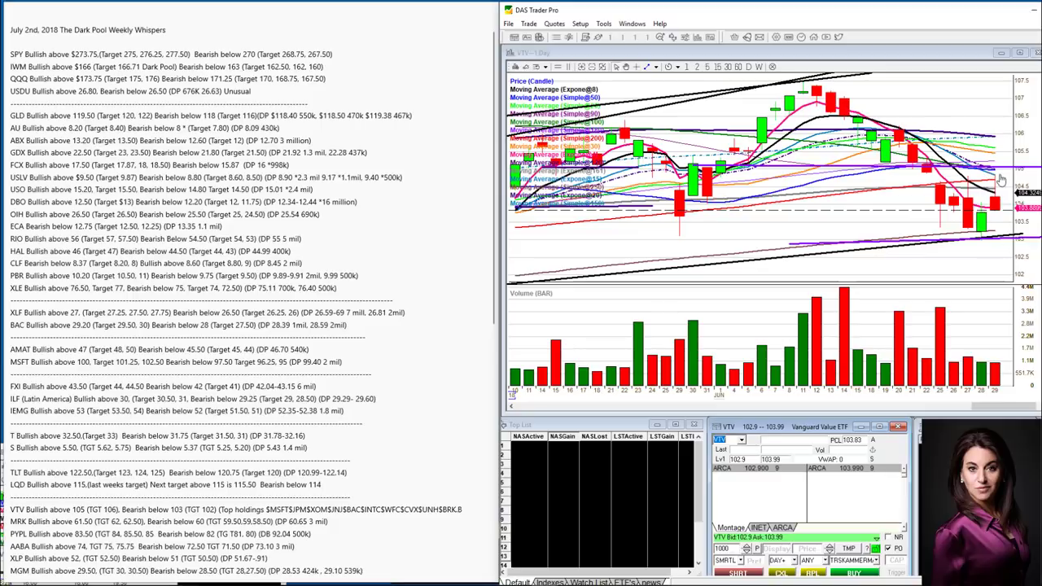
Enter MRK to switch to Merck's daily chart.
click(730, 440)
text(MRK)
key(Return)
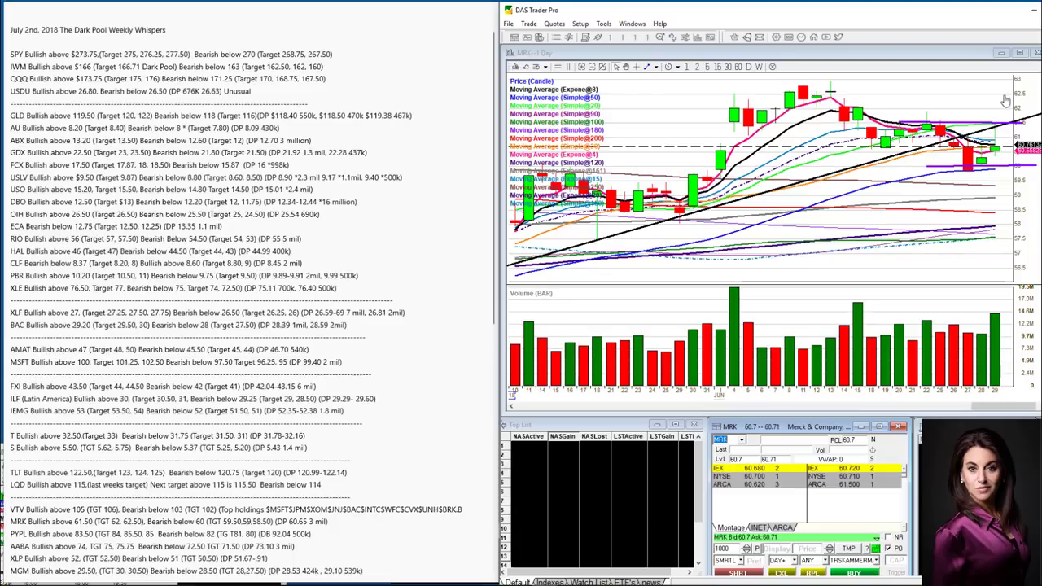
Replace MRK with PYPL in the Montage symbol box to load PayPal's daily chart.
click(728, 439)
key(BackSpace)
key(BackSpace)
key(BackSpace)
text(PYPL)
key(Return)
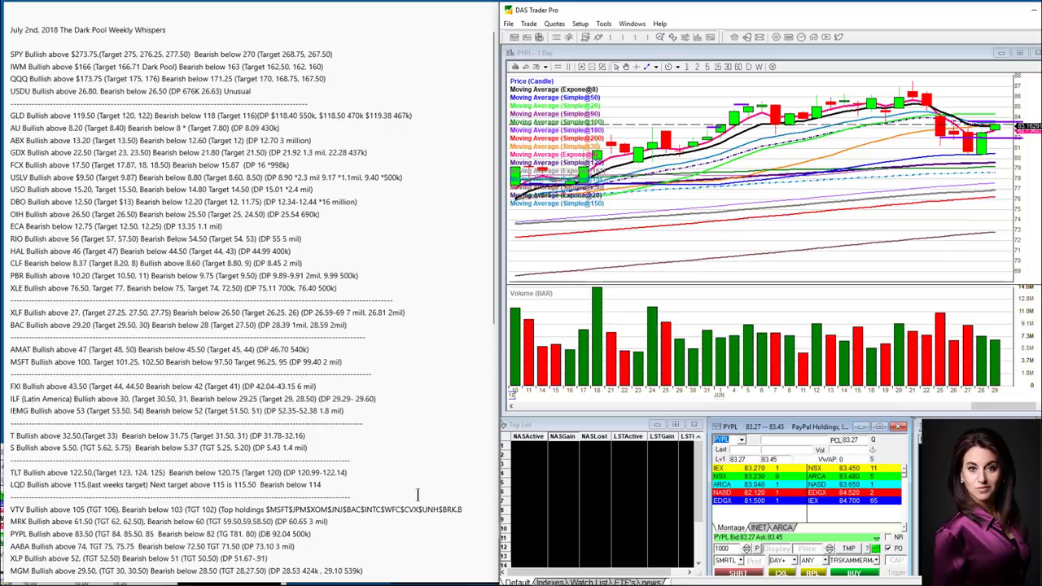
Correct the PYPL dark pool level in the Weekly Whispers note from 92.04 to 82.04.
click(366, 528)
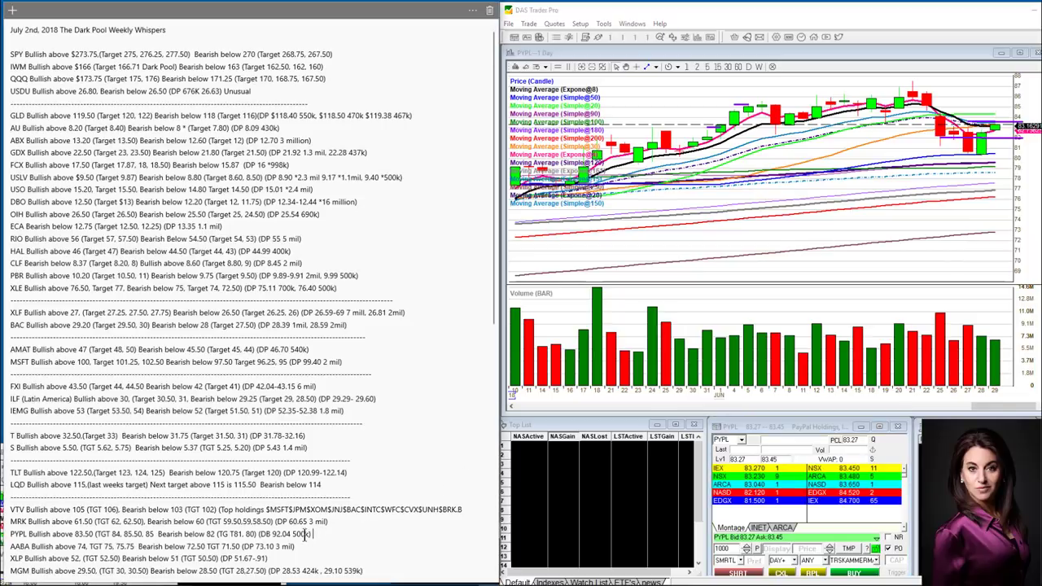
click(275, 534)
key(BackSpace)
text(8)
Enter AABA in the Montage symbol box to load Altaba's daily chart.
click(731, 438)
text(AABA)
key(Return)
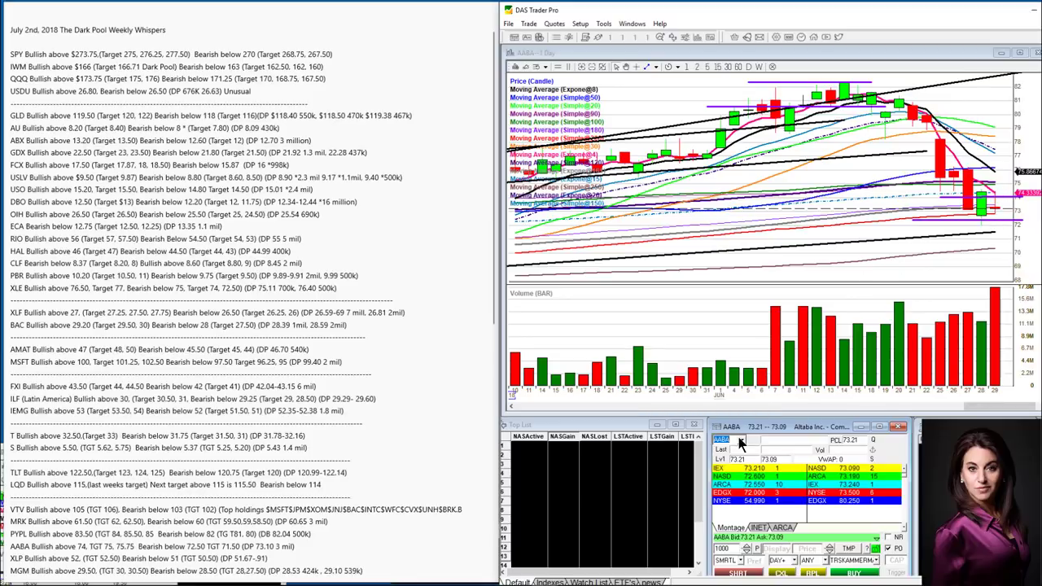
Replace AABA with XLP to load the Consumer Staples SPDR daily chart.
key(BackSpace)
key(BackSpace)
key(BackSpace)
key(BackSpace)
text(XLP)
key(Return)
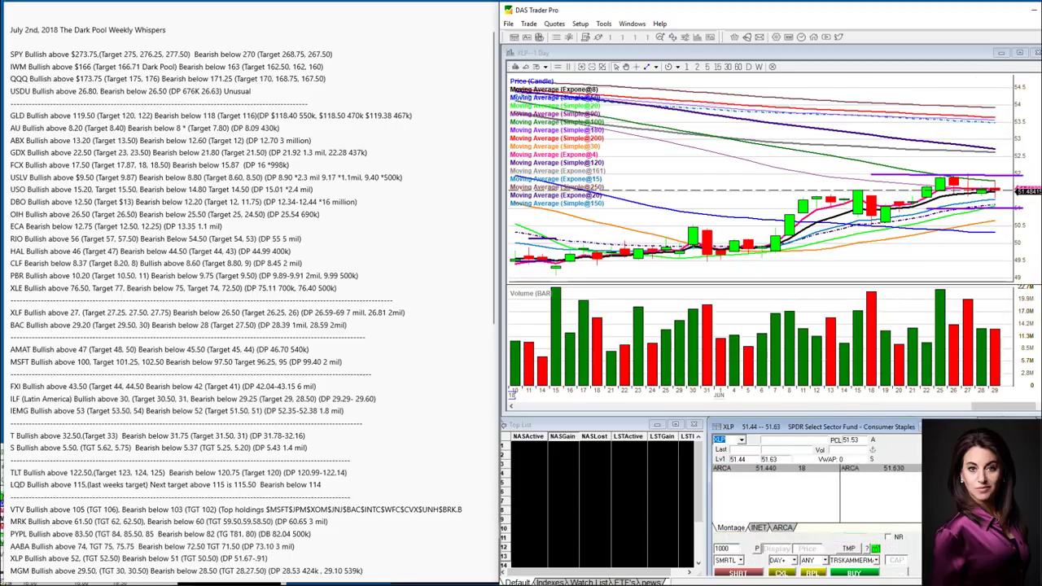
drag(906, 442, 904, 441)
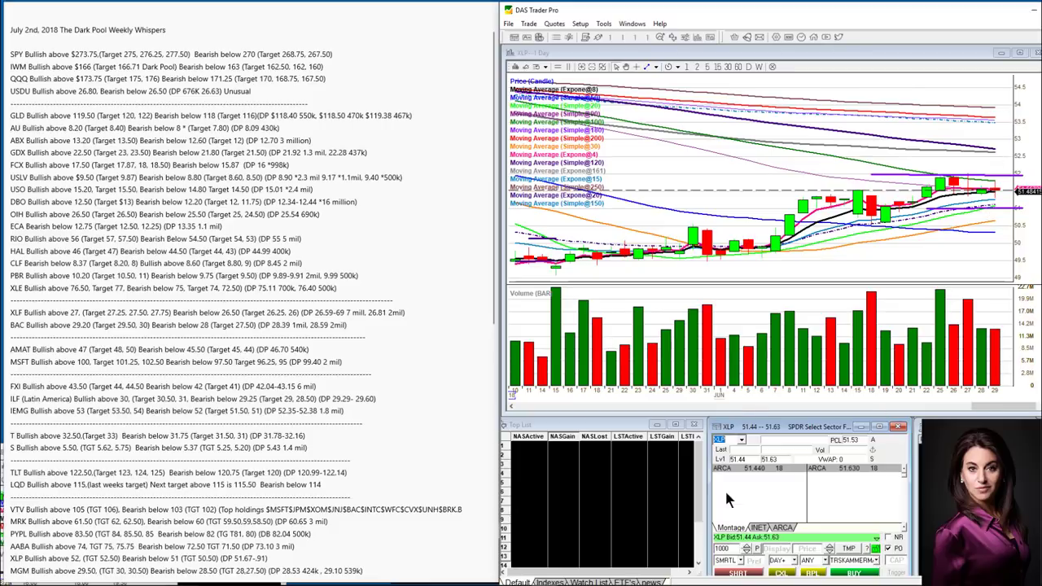
Enter MGM to load its daily chart, sketch strokes by the last candle, then clear them.
text(MGM)
key(Return)
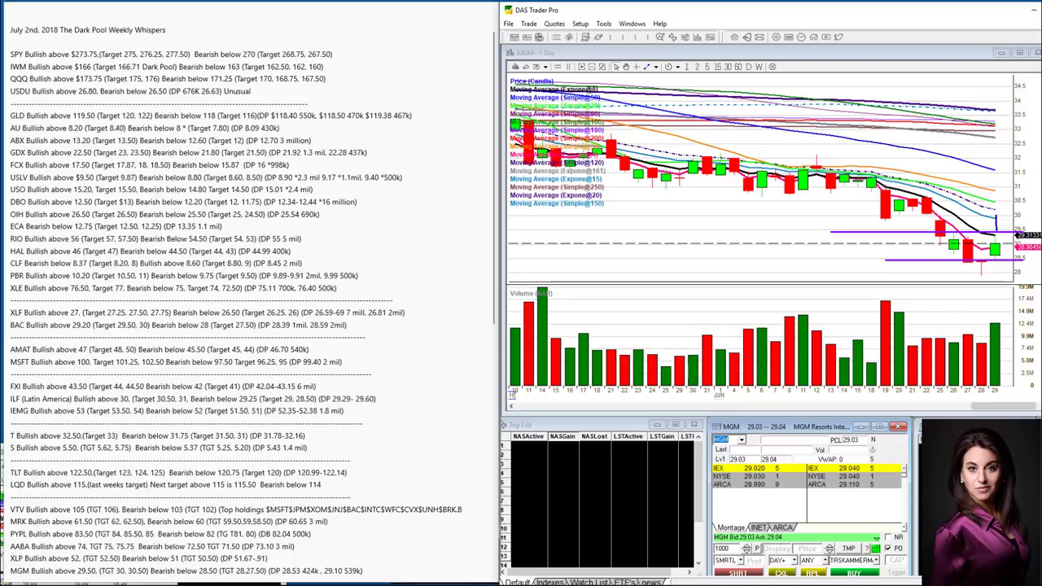
drag(1004, 224, 998, 202)
mouse_move(1006, 260)
mouse_down()
mouse_move(1005, 295)
mouse_move(1032, 259)
mouse_up()
key(Escape)
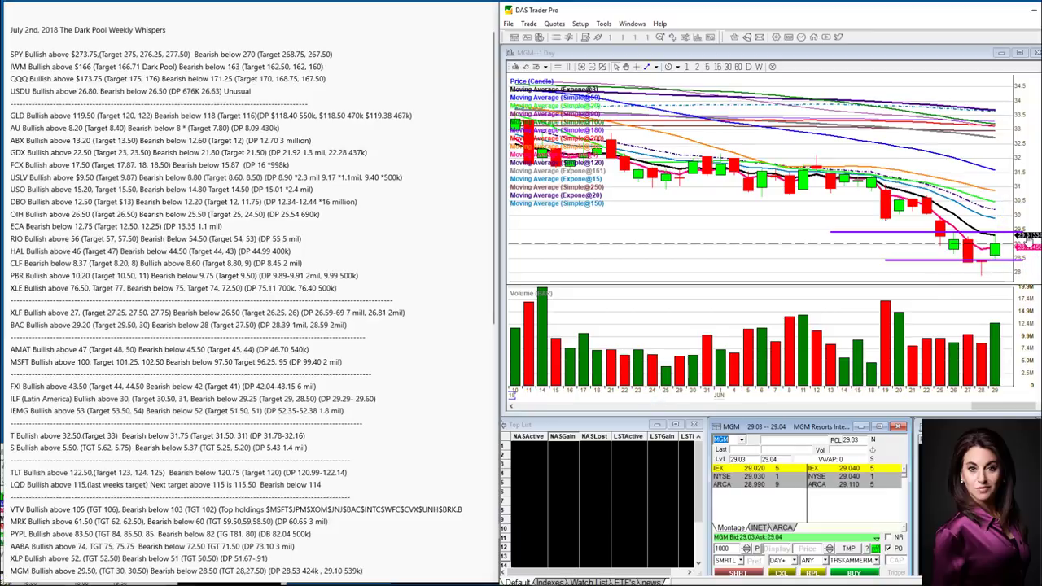